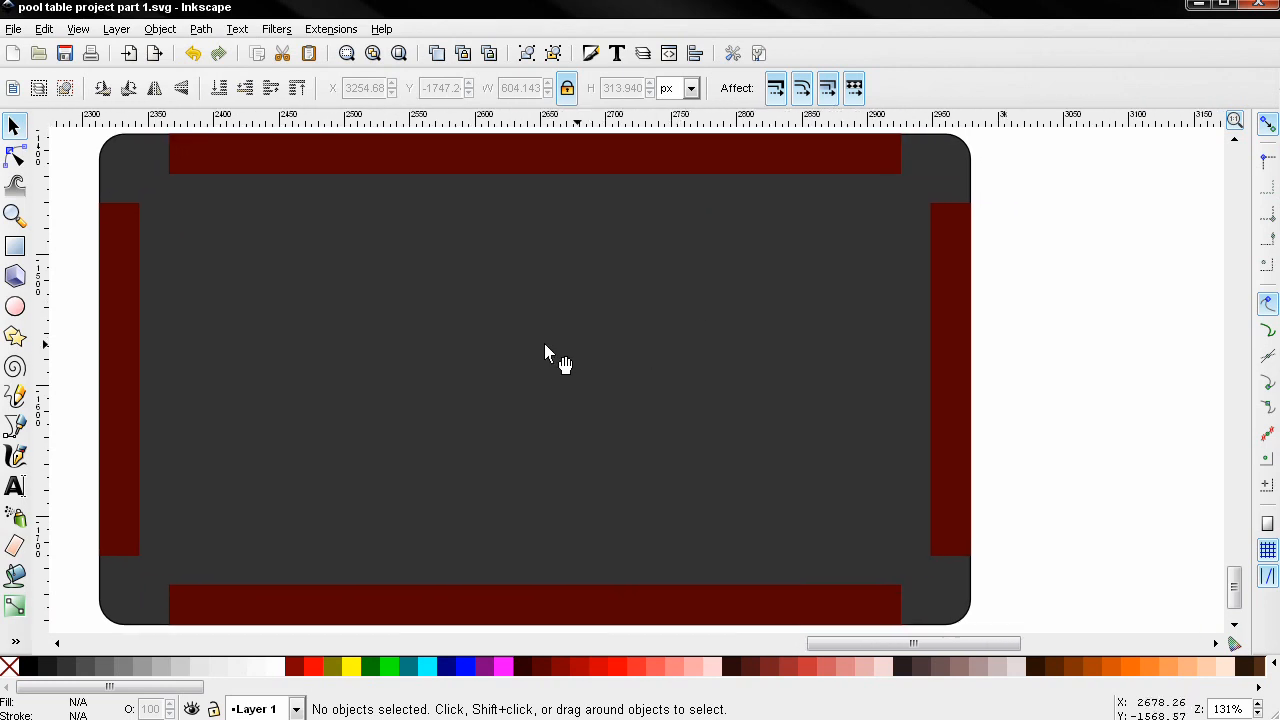
# Step: Draw a black circle on the left part of the table and set its width and height to 36 px
pyautogui.click(15, 307)
pyautogui.moveTo(221, 315); pyautogui.dragTo(282, 374)
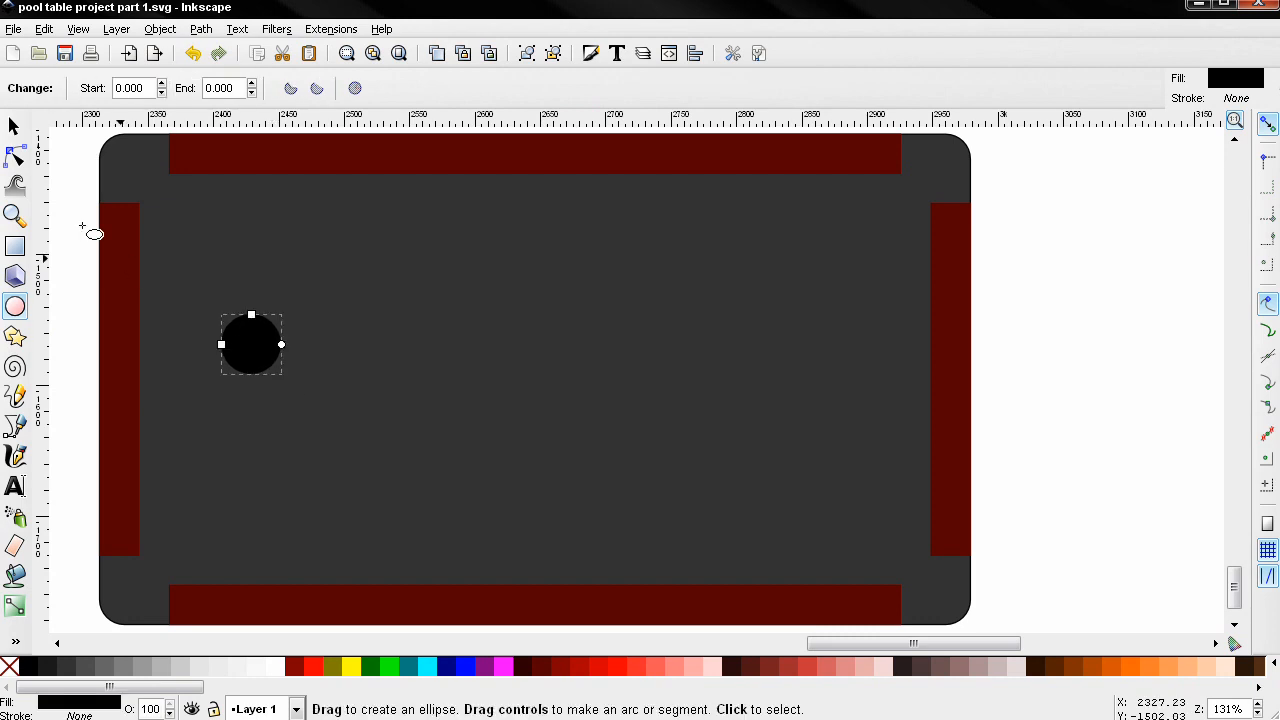
pyautogui.click(14, 127)
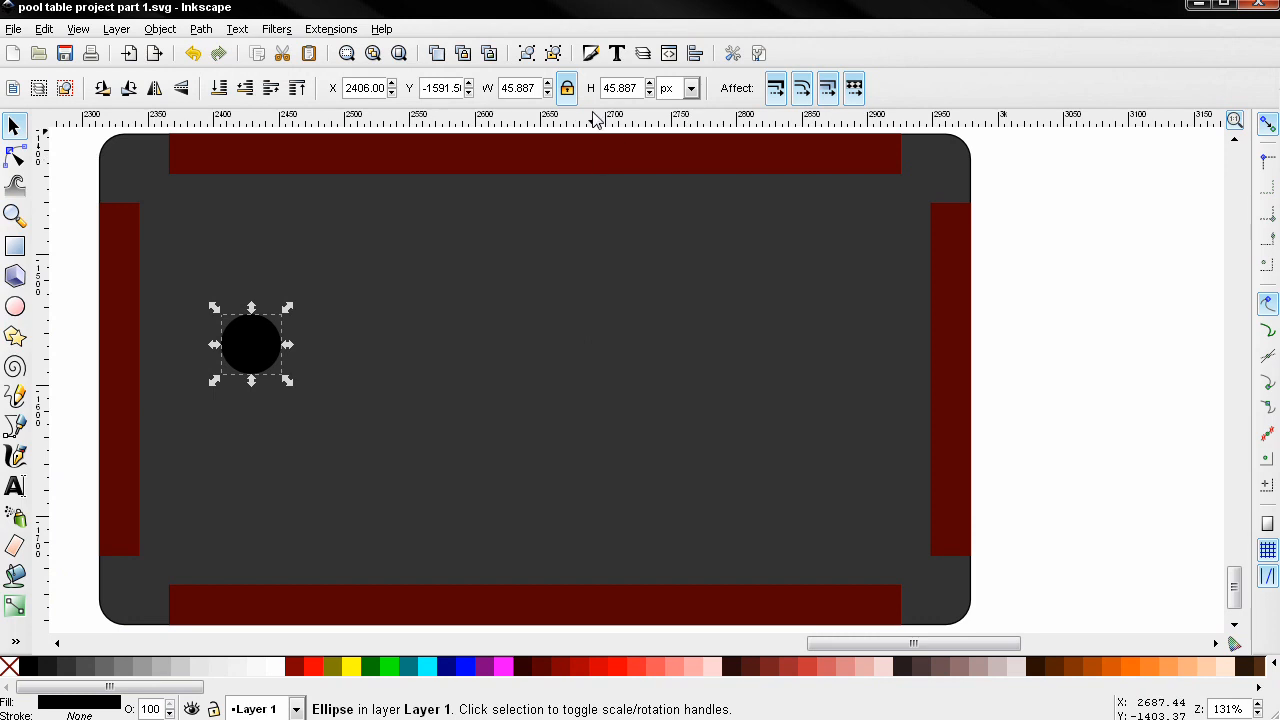
pyautogui.doubleClick(528, 88)
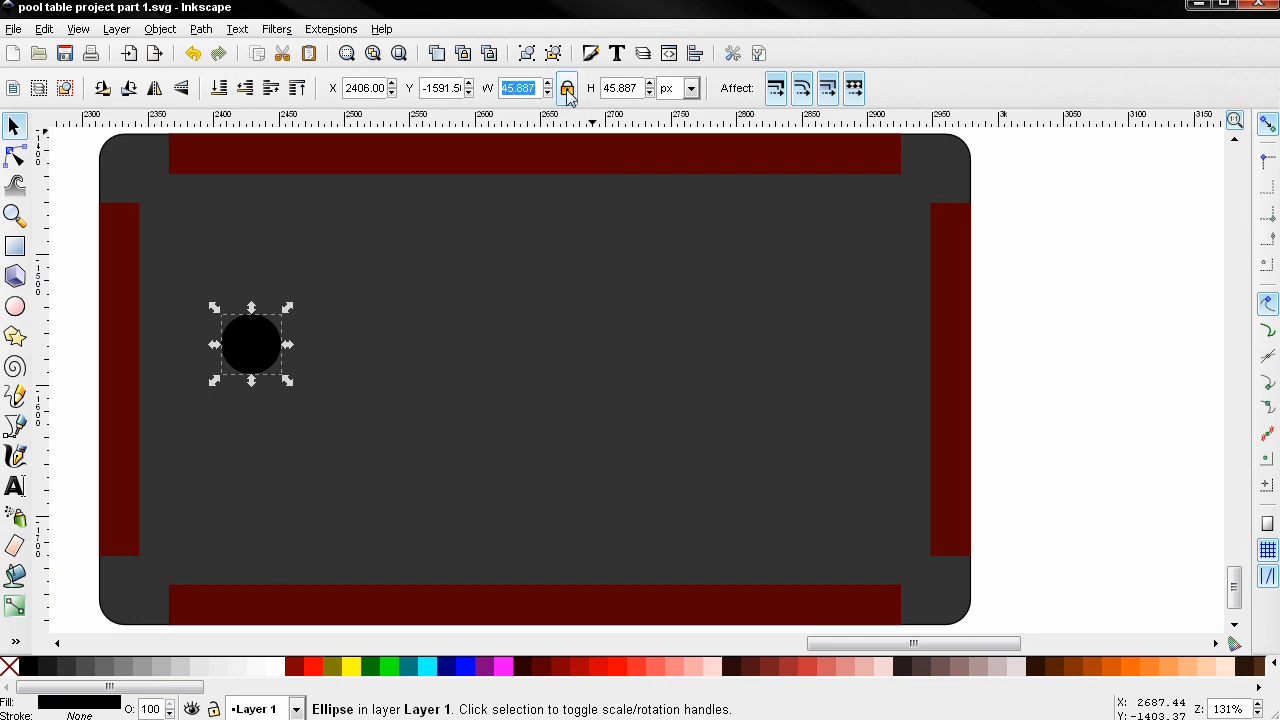
pyautogui.write('36')
pyautogui.press('Return')
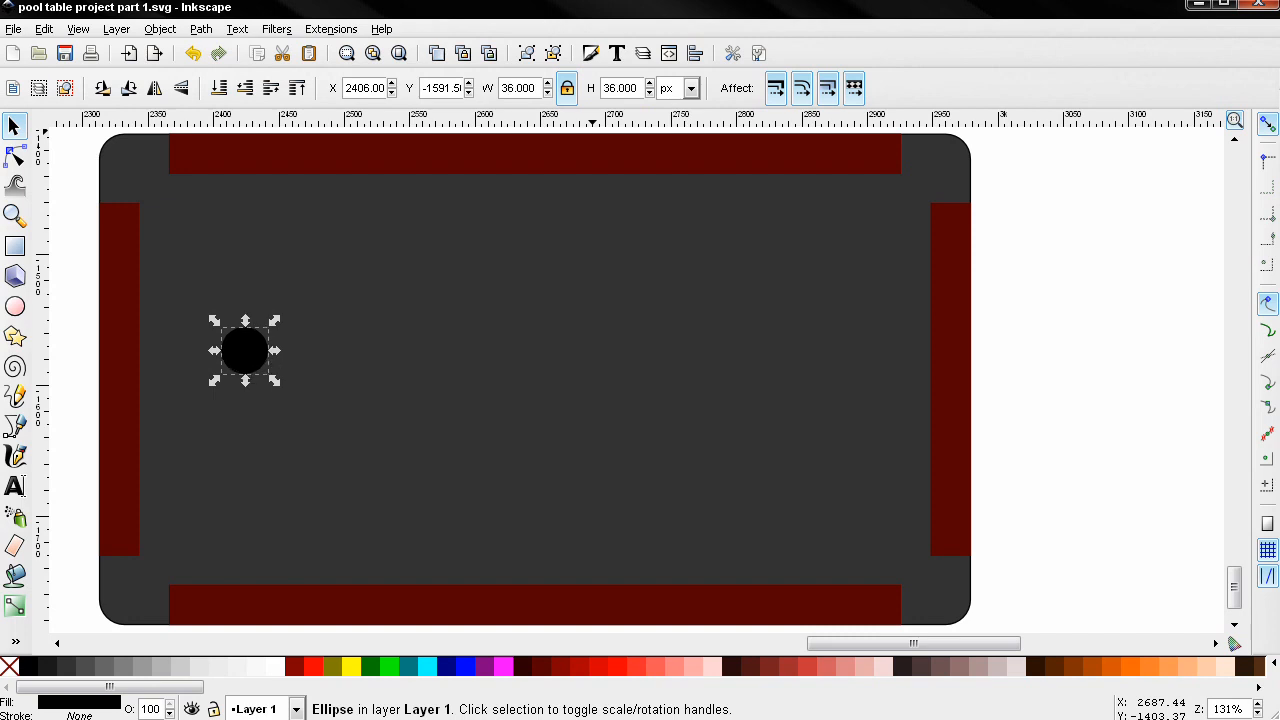
# Step: Duplicate the circle, resize the copy to 32 px, and place it at the middle of the lower rail's inner edge
pyautogui.hotkey('ctrl', 'd')
pyautogui.moveTo(246, 358); pyautogui.dragTo(375, 355)
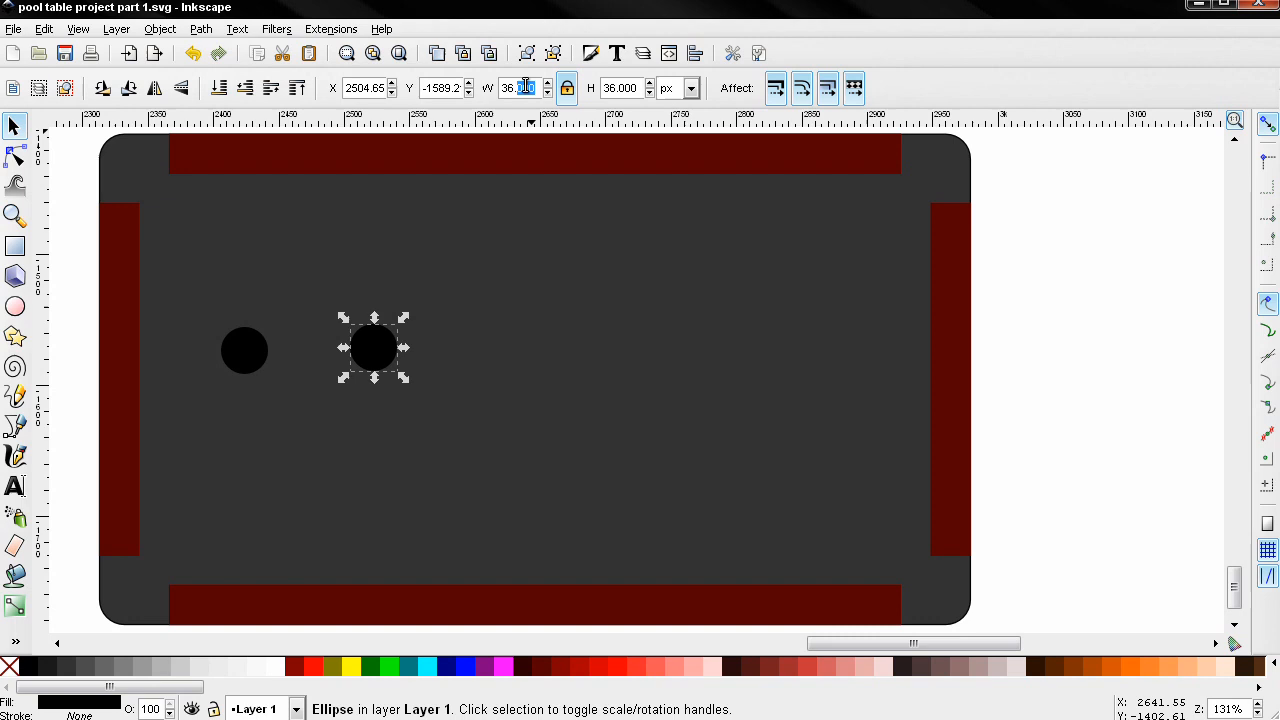
pyautogui.write('2')
pyautogui.write('32')
pyautogui.press('Return')
pyautogui.moveTo(372, 364); pyautogui.dragTo(535, 595)
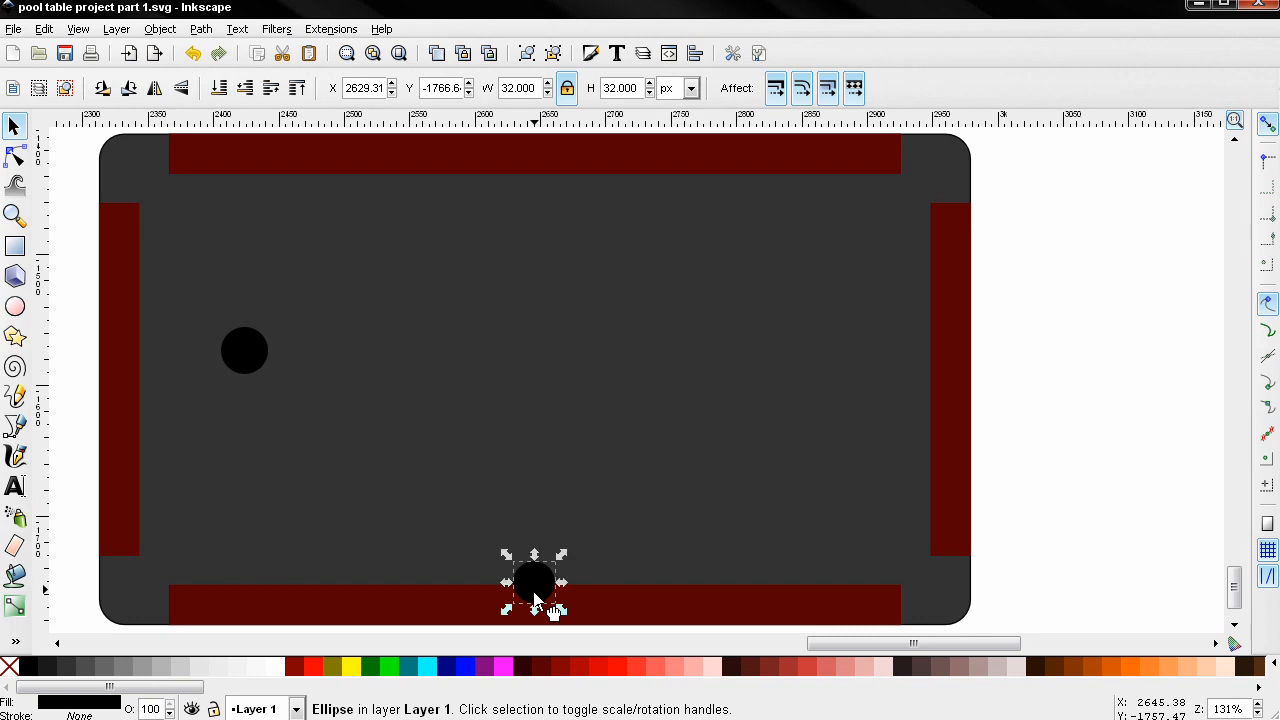
# Step: Move the 36 px circle into the table's lower-left corner as a corner pocket, between the ends of the two rails
pyautogui.moveTo(244, 366); pyautogui.dragTo(153, 592)
pyautogui.moveTo(254, 516); pyautogui.dragTo(414, 442)
pyautogui.scroll(4, 296, 520)
pyautogui.scroll(1, 391, 400)
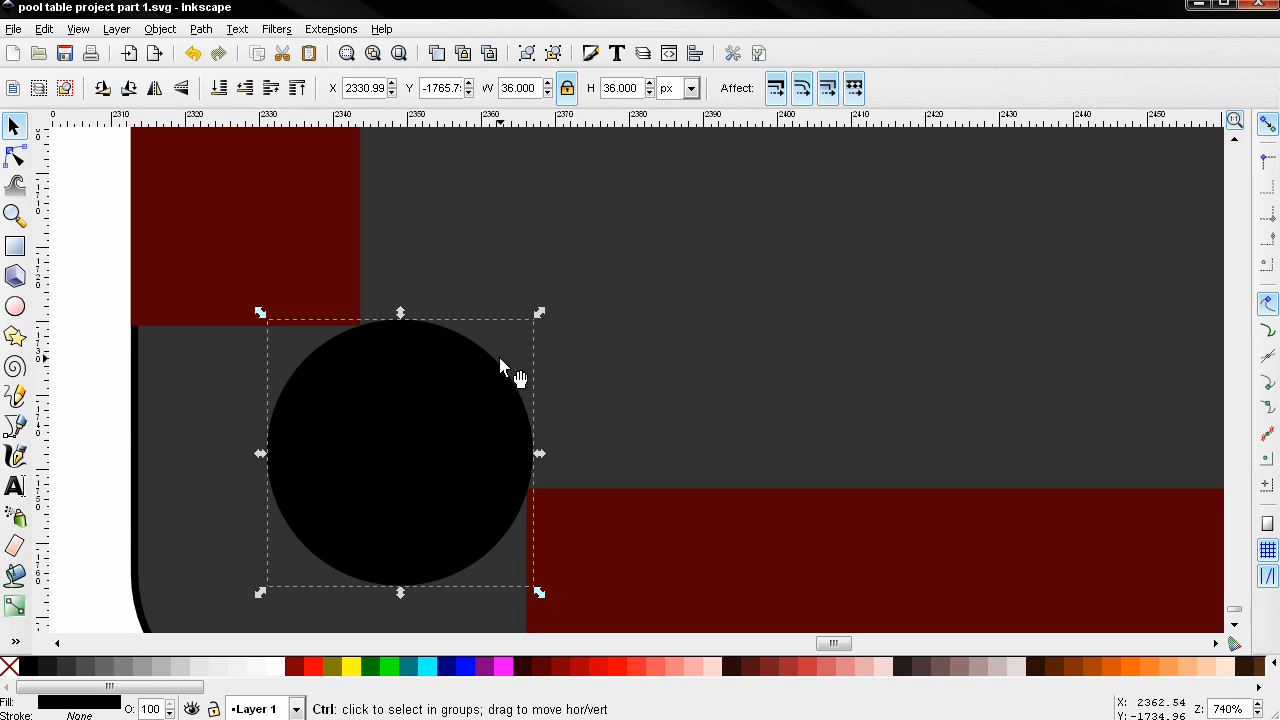
pyautogui.keyDown('ctrl'); pyautogui.scroll(-3, 500, 371); pyautogui.keyUp('ctrl')
pyautogui.moveTo(583, 338); pyautogui.dragTo(402, 485)
pyautogui.keyDown('ctrl'); pyautogui.scroll(-2, 469, 398); pyautogui.keyUp('ctrl')
pyautogui.scroll(2, 534, 373)
pyautogui.moveTo(534, 373); pyautogui.dragTo(340, 404)
pyautogui.click(105, 326)
# Step: Draw a rectangle about 609 × 317 px over the playing area and fill it with green 007400ff
pyautogui.click(14, 248)
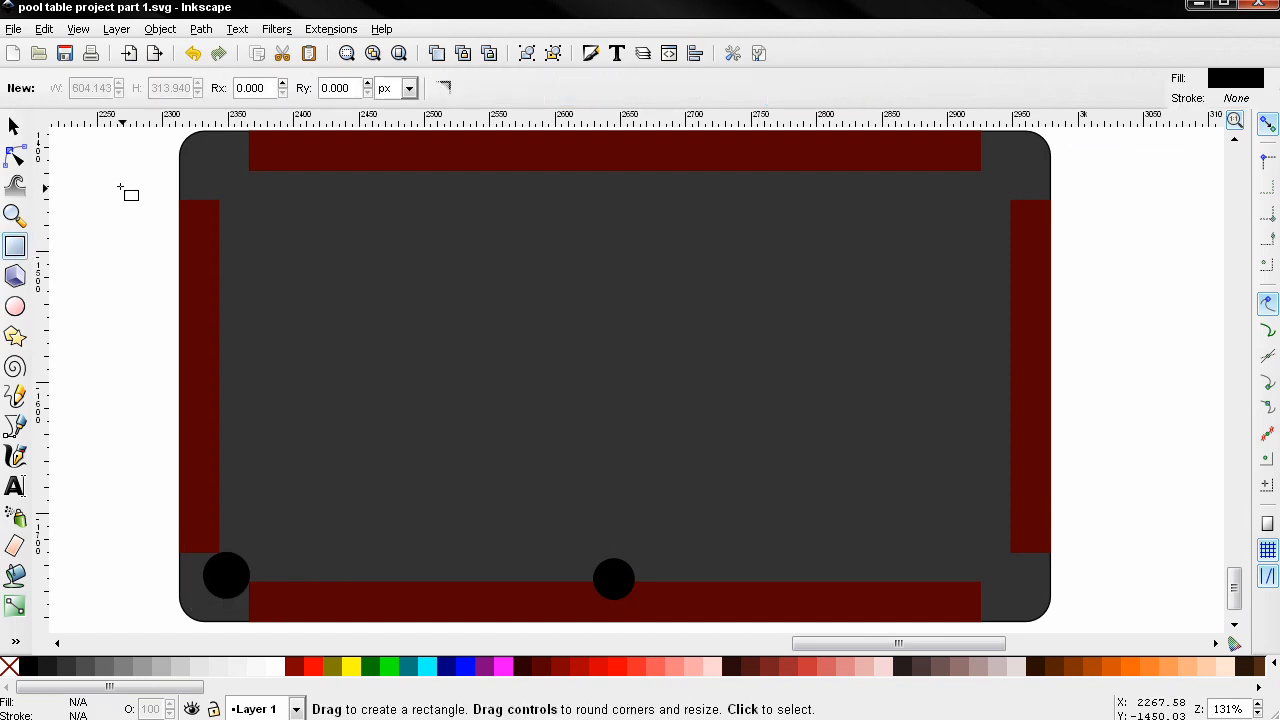
pyautogui.moveTo(215, 168); pyautogui.dragTo(1011, 584)
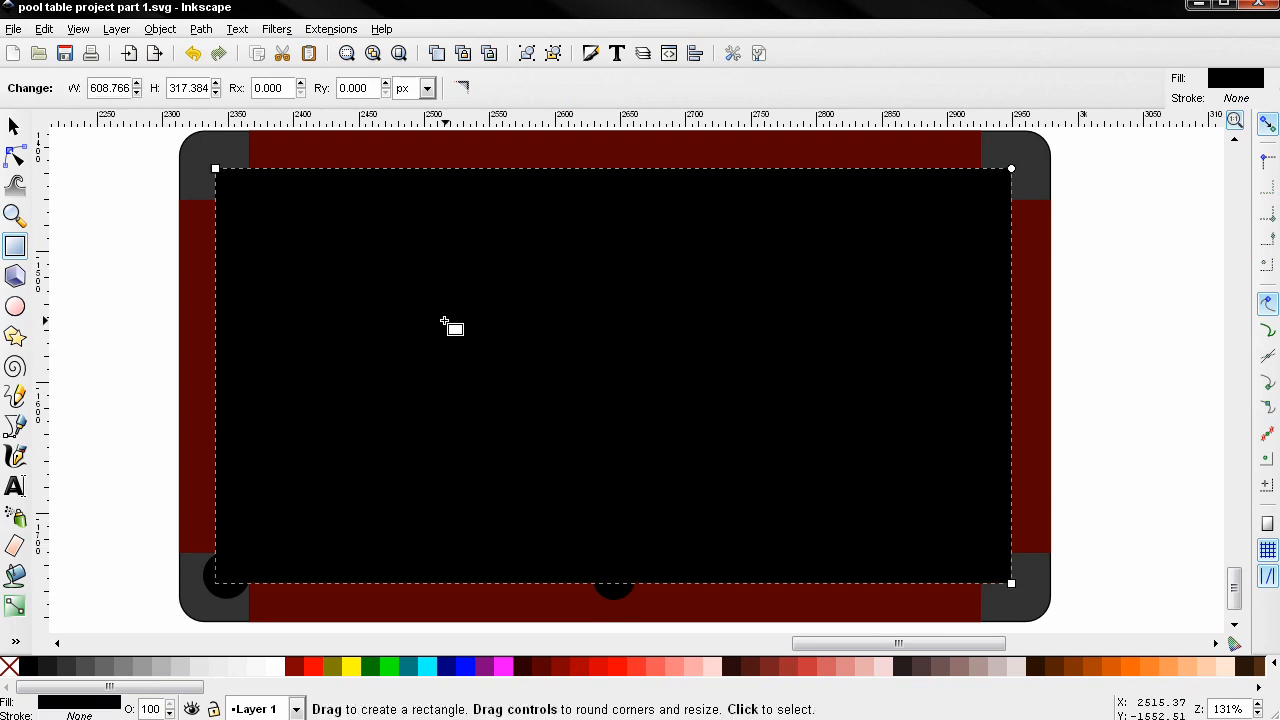
pyautogui.click(590, 53)
pyautogui.doubleClick(1195, 424)
pyautogui.write('007400ff')
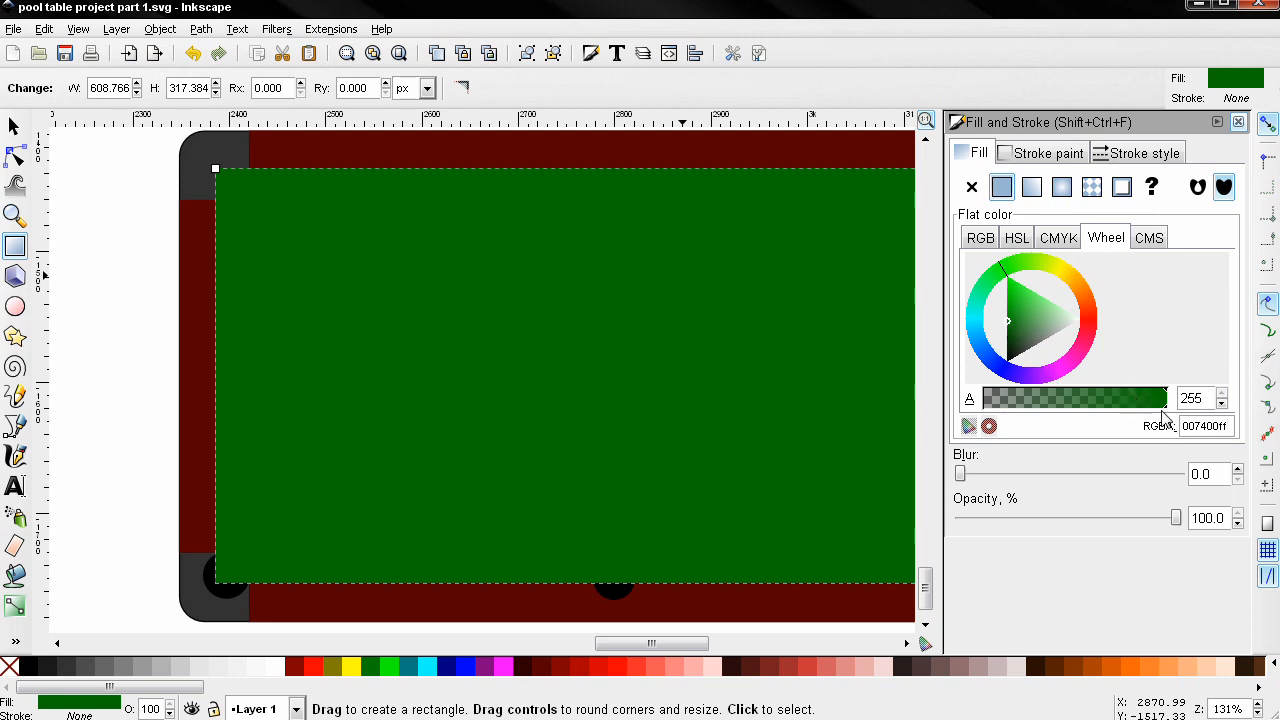
pyautogui.moveTo(760, 341); pyautogui.dragTo(623, 363)
pyautogui.scroll(-1, 700, 356)
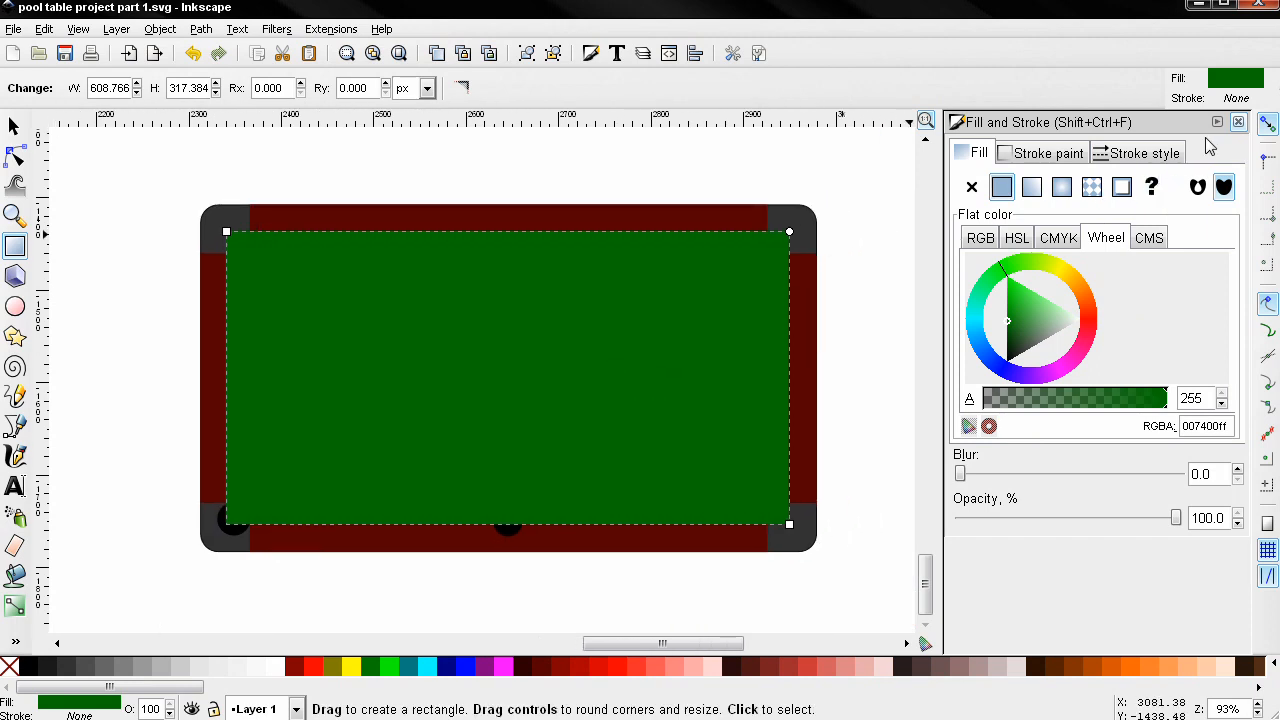
# Step: Resize the green rectangle so its left and lower edges meet the inner edges of the left and lower rails
pyautogui.click(14, 125)
pyautogui.scroll(2, 184, 440)
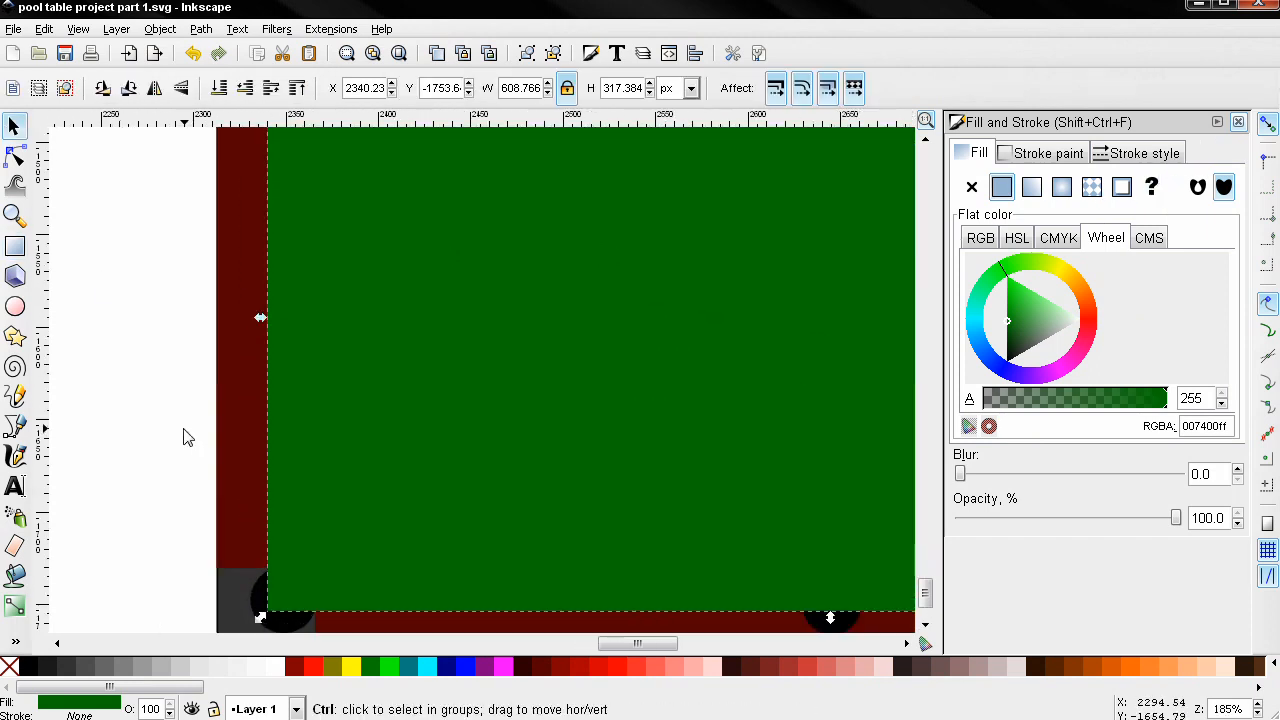
pyautogui.scroll(2, 217, 363)
pyautogui.moveTo(320, 281); pyautogui.dragTo(325, 284)
pyautogui.scroll(-2, 413, 536)
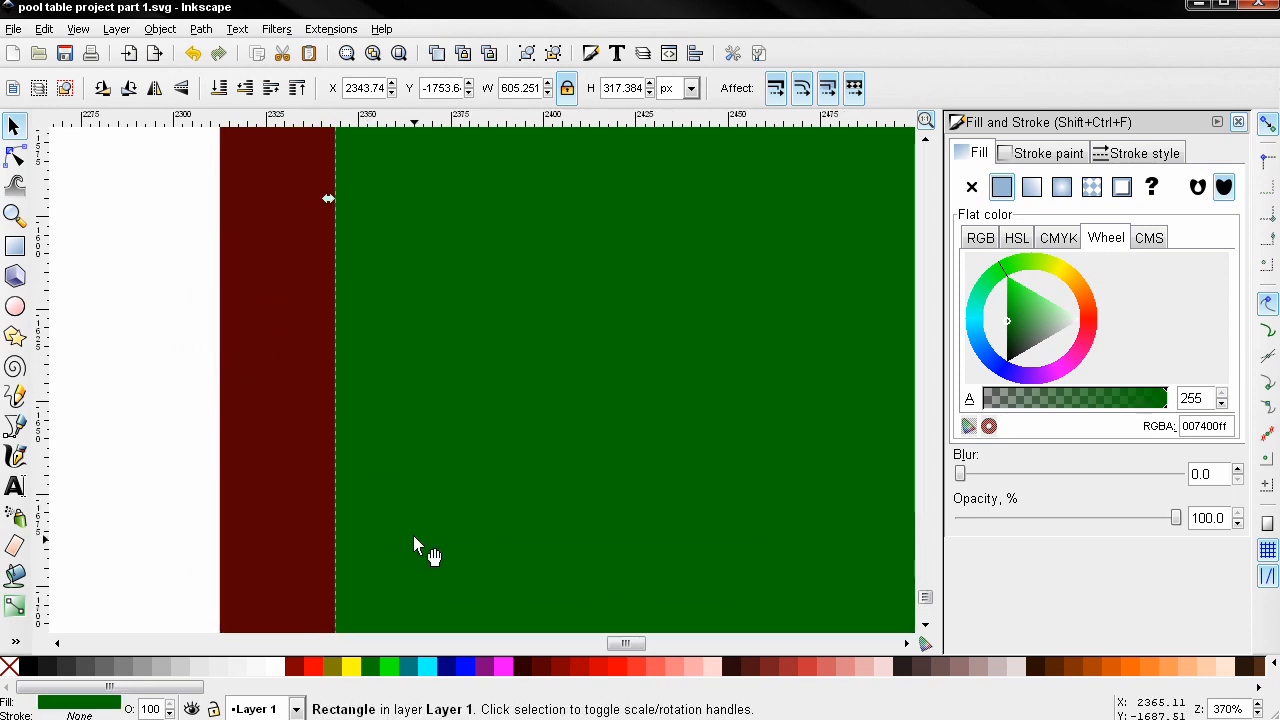
pyautogui.moveTo(413, 537); pyautogui.dragTo(383, 256)
pyautogui.moveTo(686, 530); pyautogui.dragTo(396, 540)
pyautogui.moveTo(698, 504); pyautogui.dragTo(702, 499)
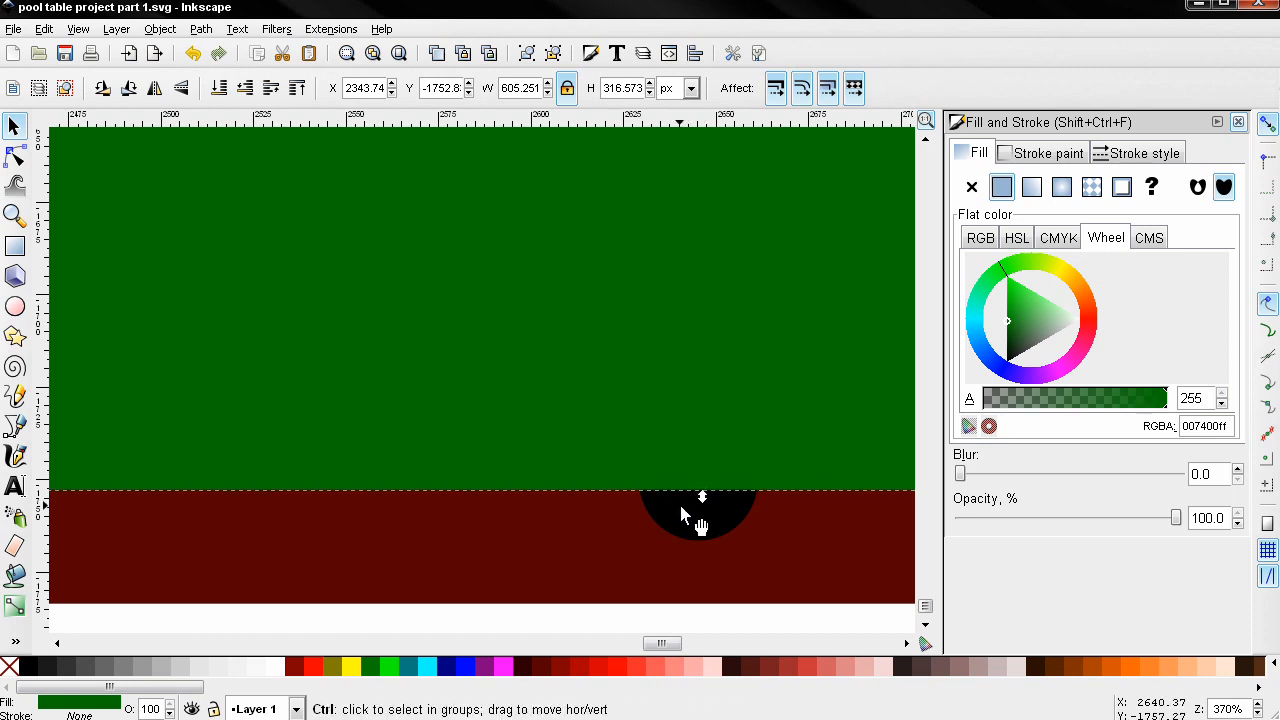
# Step: Resize the green rectangle so its right and upper edges meet the inner edges of the right and upper rails
pyautogui.scroll(-2, 680, 507)
pyautogui.scroll(-2, 790, 515)
pyautogui.scroll(3, 725, 378)
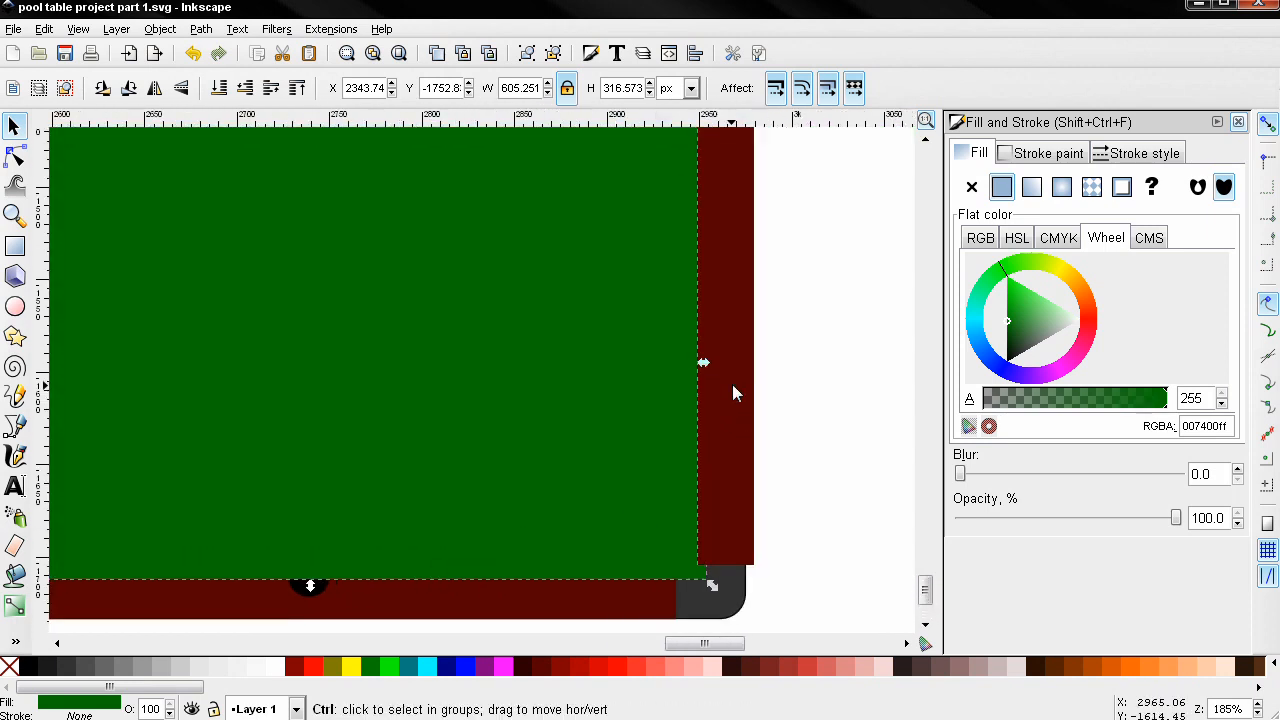
pyautogui.moveTo(689, 356); pyautogui.dragTo(689, 357)
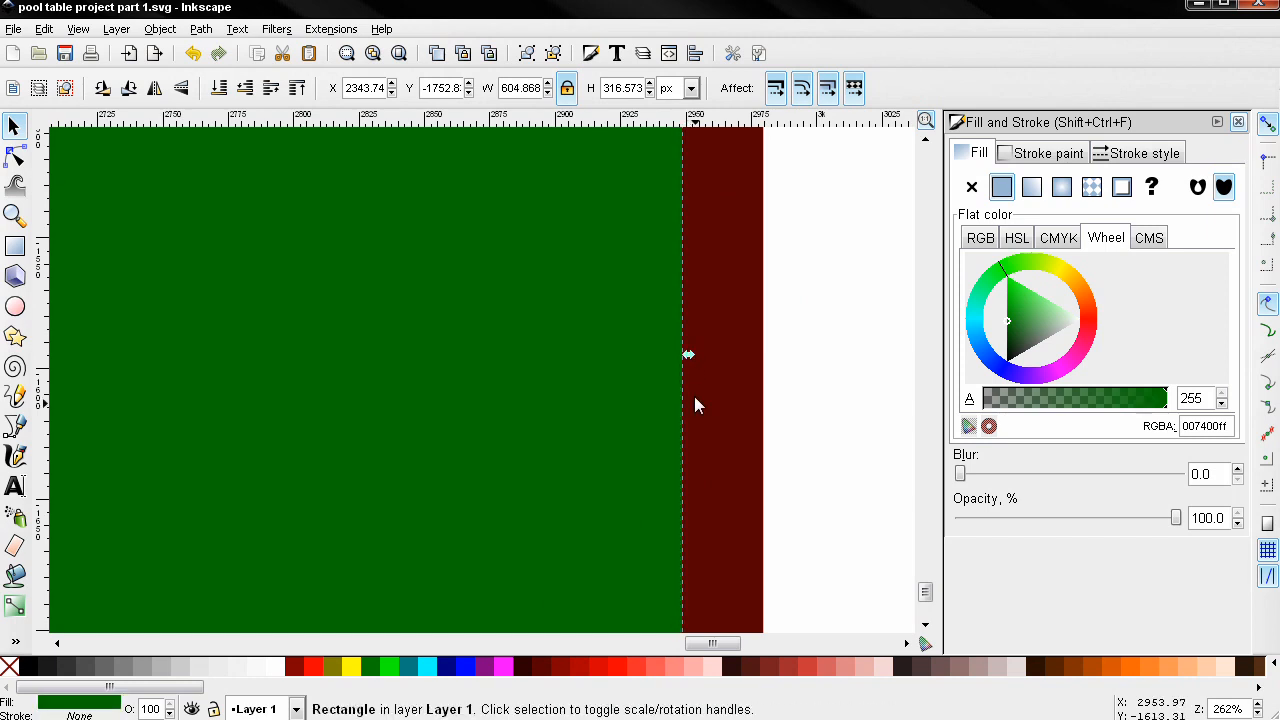
pyautogui.scroll(-3, 710, 530)
pyautogui.scroll(4, 503, 425)
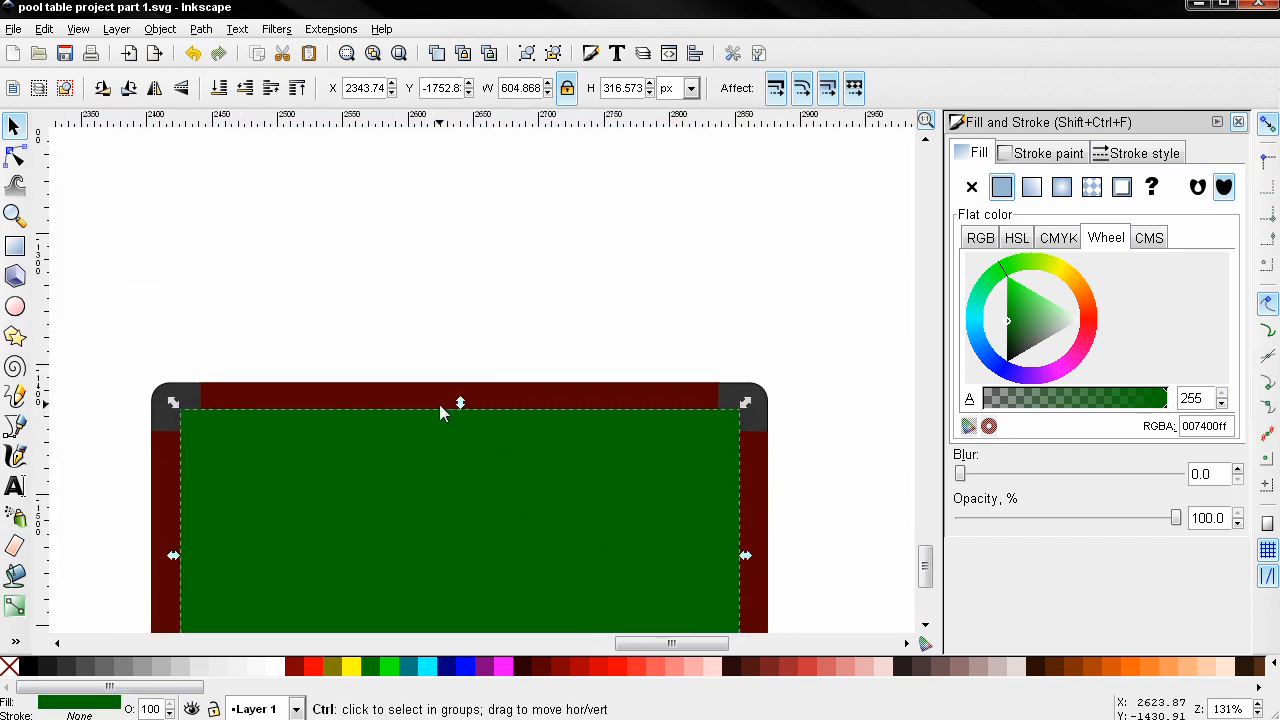
pyautogui.scroll(2, 439, 414)
pyautogui.moveTo(485, 391); pyautogui.dragTo(486, 409)
pyautogui.scroll(-6, 425, 440)
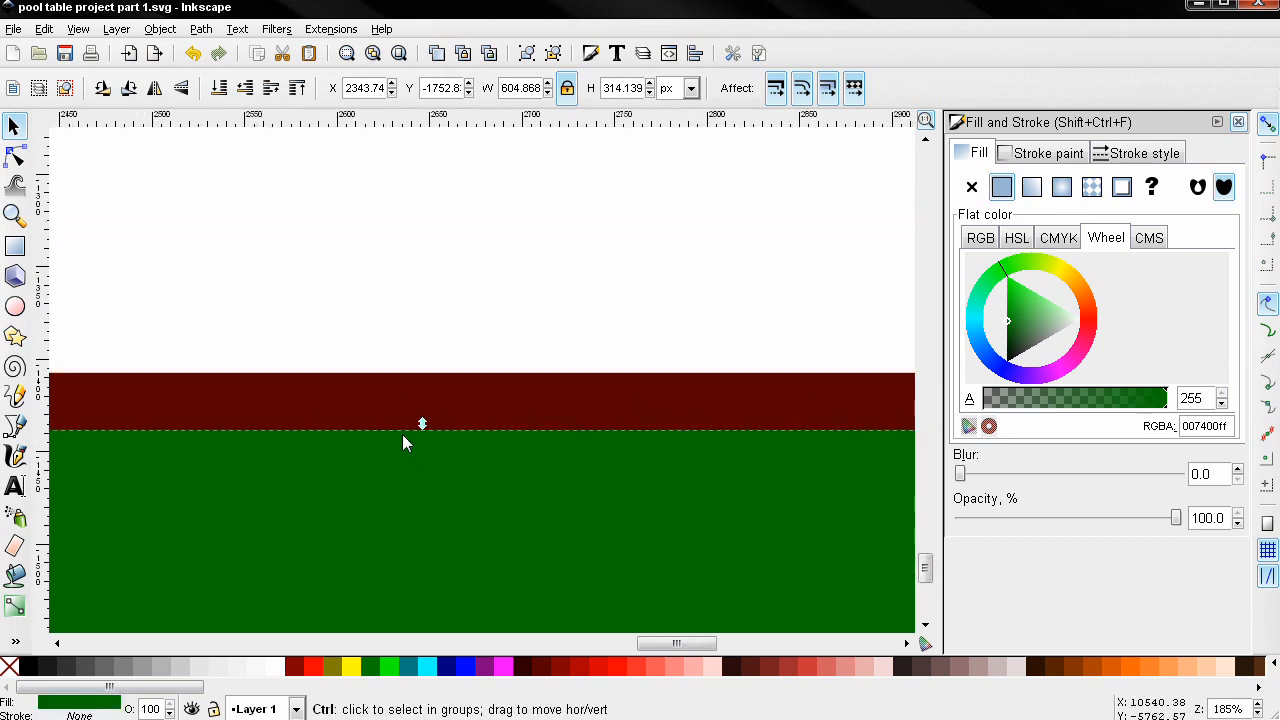
# Step: Lower the green rectangle to the bottom of the stack and raise it above the grey base, leaving the pocket circles on top
pyautogui.moveTo(402, 471); pyautogui.dragTo(443, 280)
pyautogui.click(218, 96)
pyautogui.click(268, 96)
pyautogui.click(93, 310)
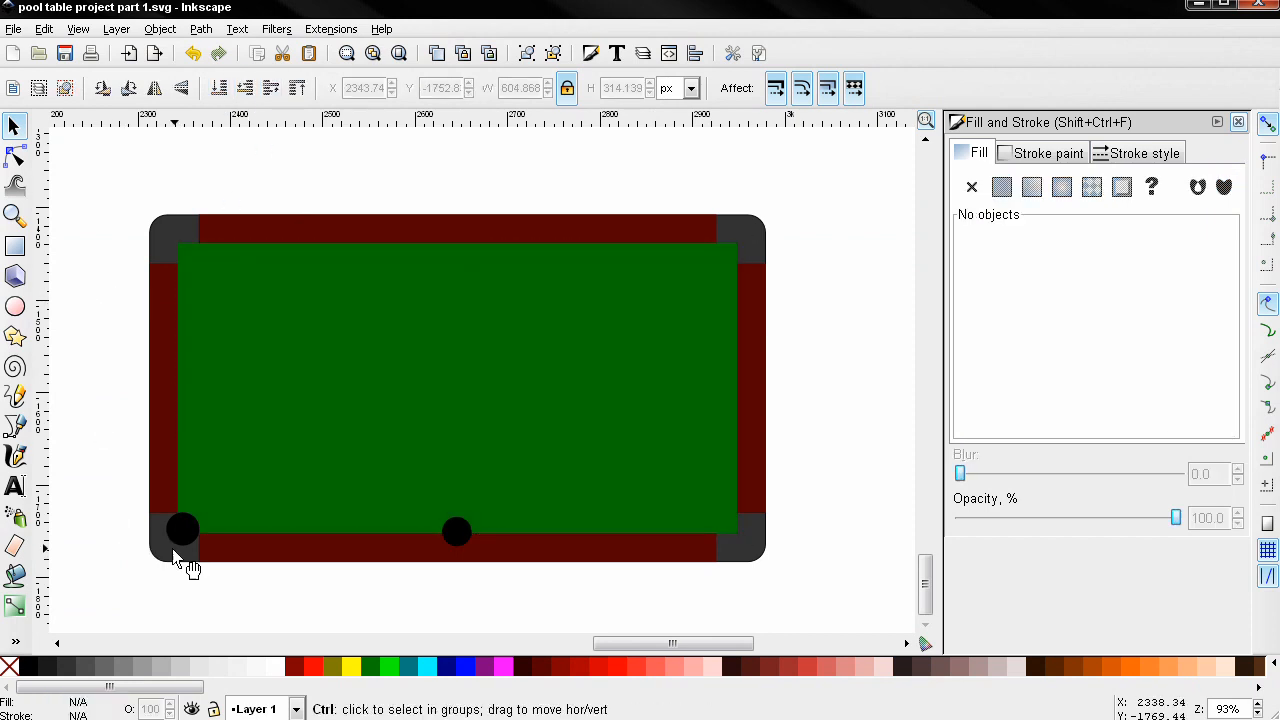
# Step: Duplicate the green rectangle, fill the copy with 30ac30ff, and change its fill to a radial gradient
pyautogui.scroll(5, 180, 528)
pyautogui.scroll(-6, 174, 487)
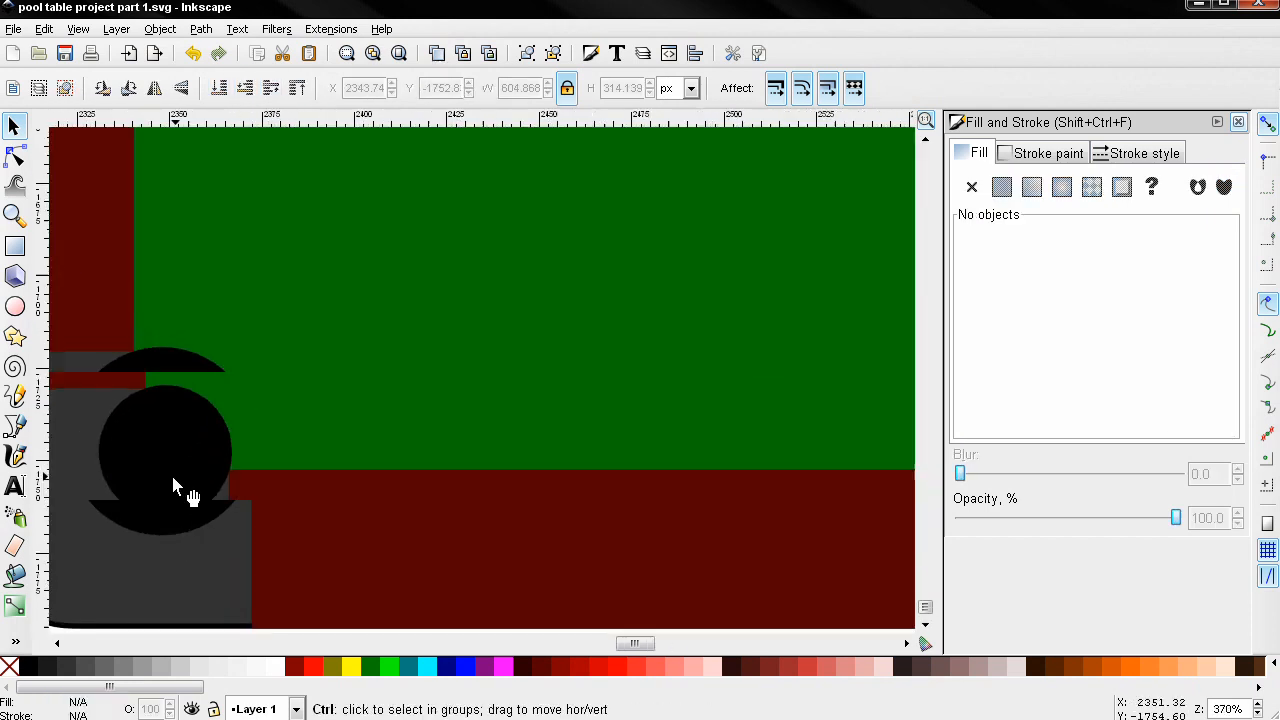
pyautogui.hscroll(-1, 420, 341)
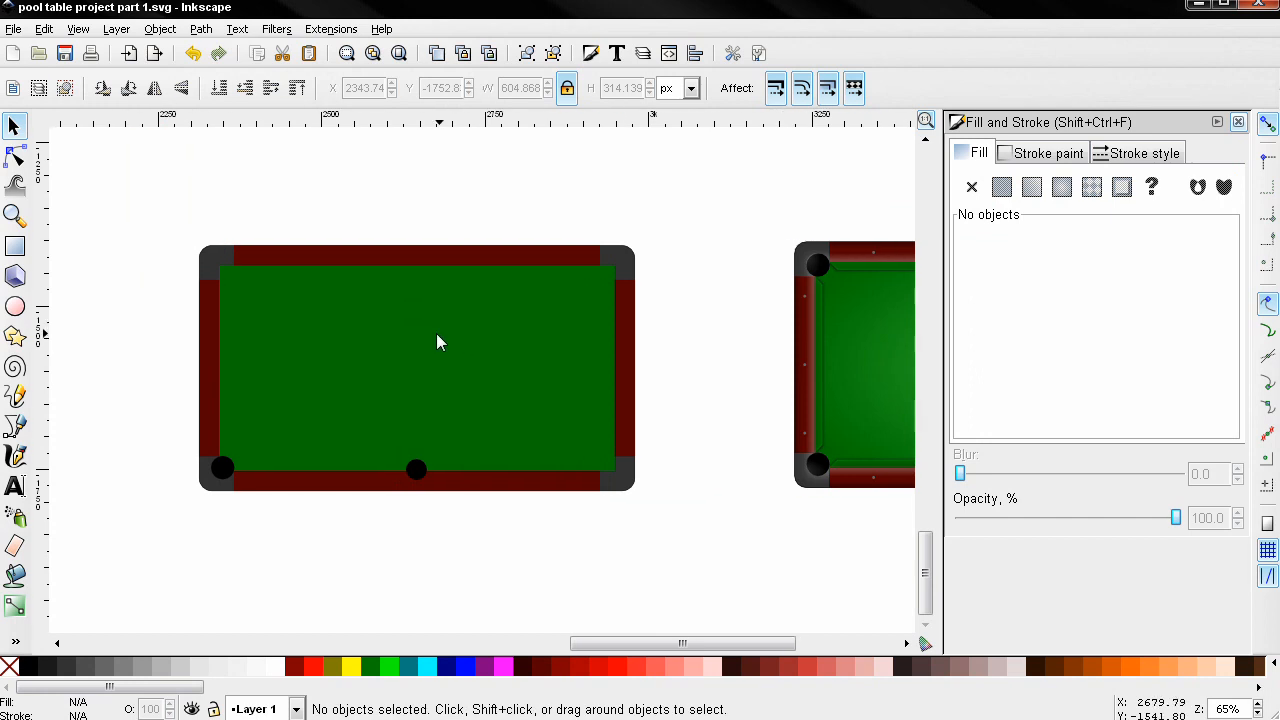
pyautogui.click(386, 355)
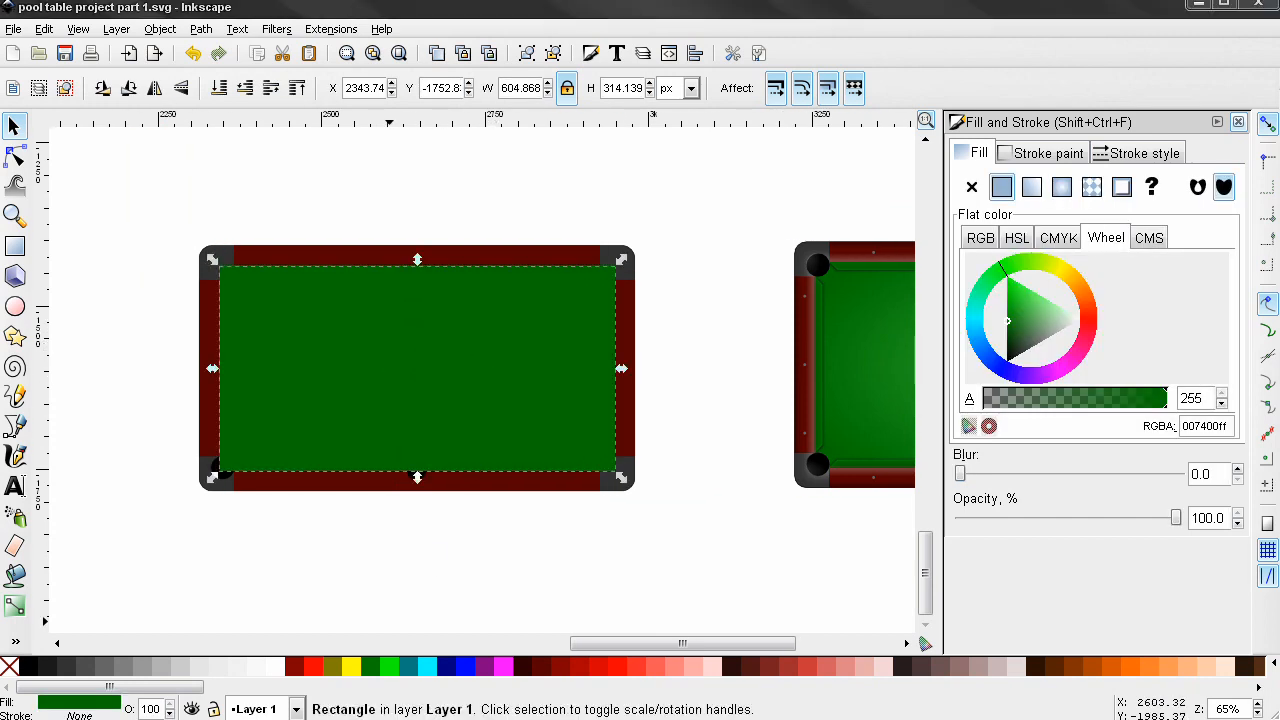
pyautogui.doubleClick(1206, 426)
pyautogui.write('30ac30ff')
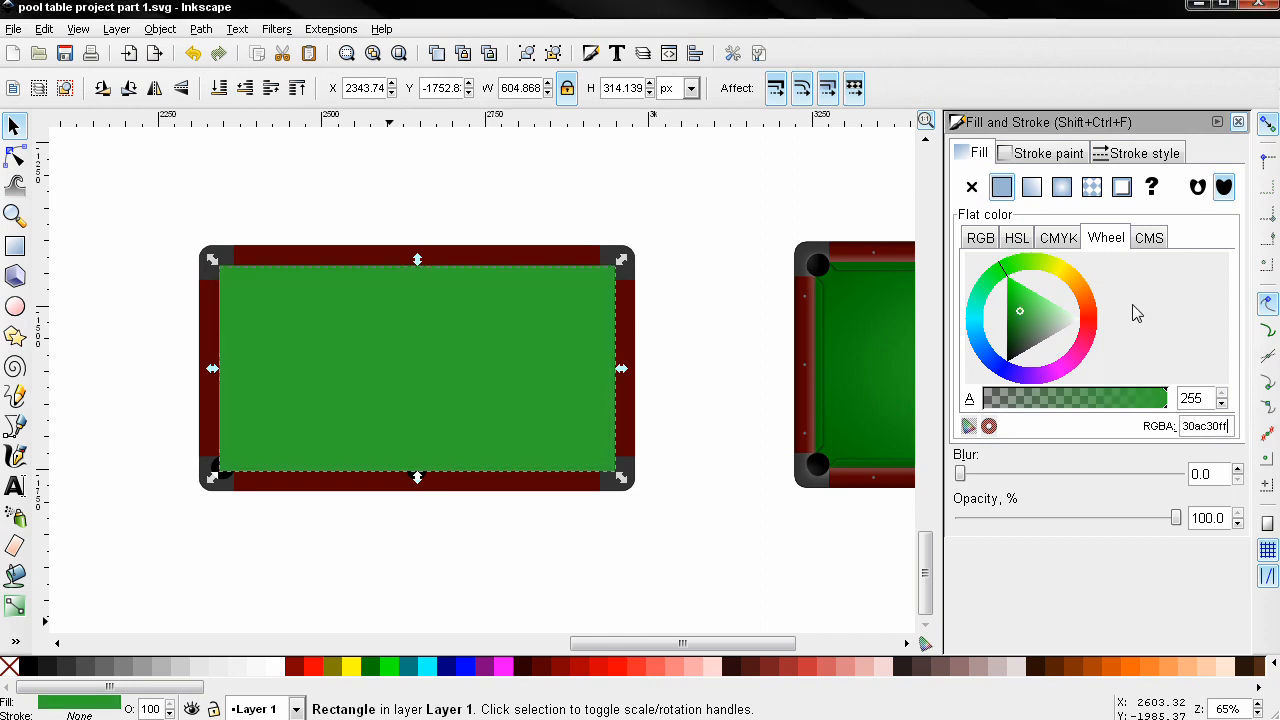
pyautogui.click(1060, 189)
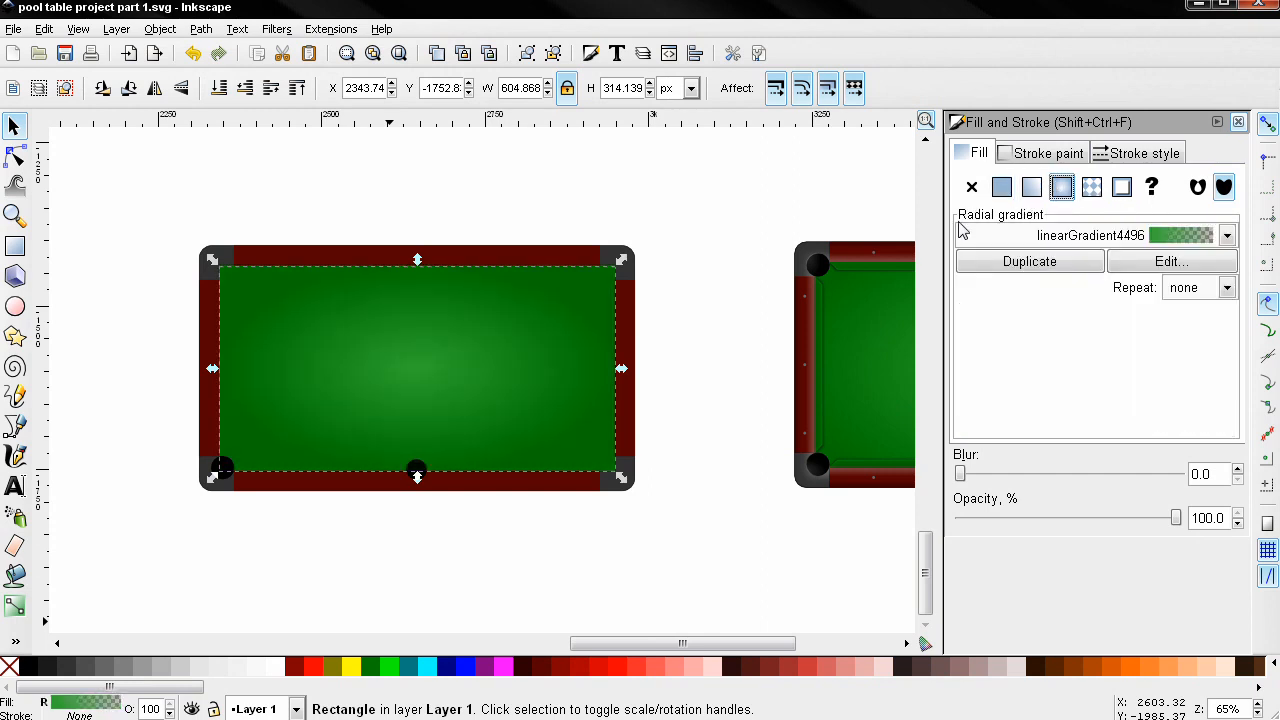
# Step: Stretch the radial gradient so its horizontal and vertical radii extend beyond the rectangle's right and upper edges
pyautogui.click(15, 607)
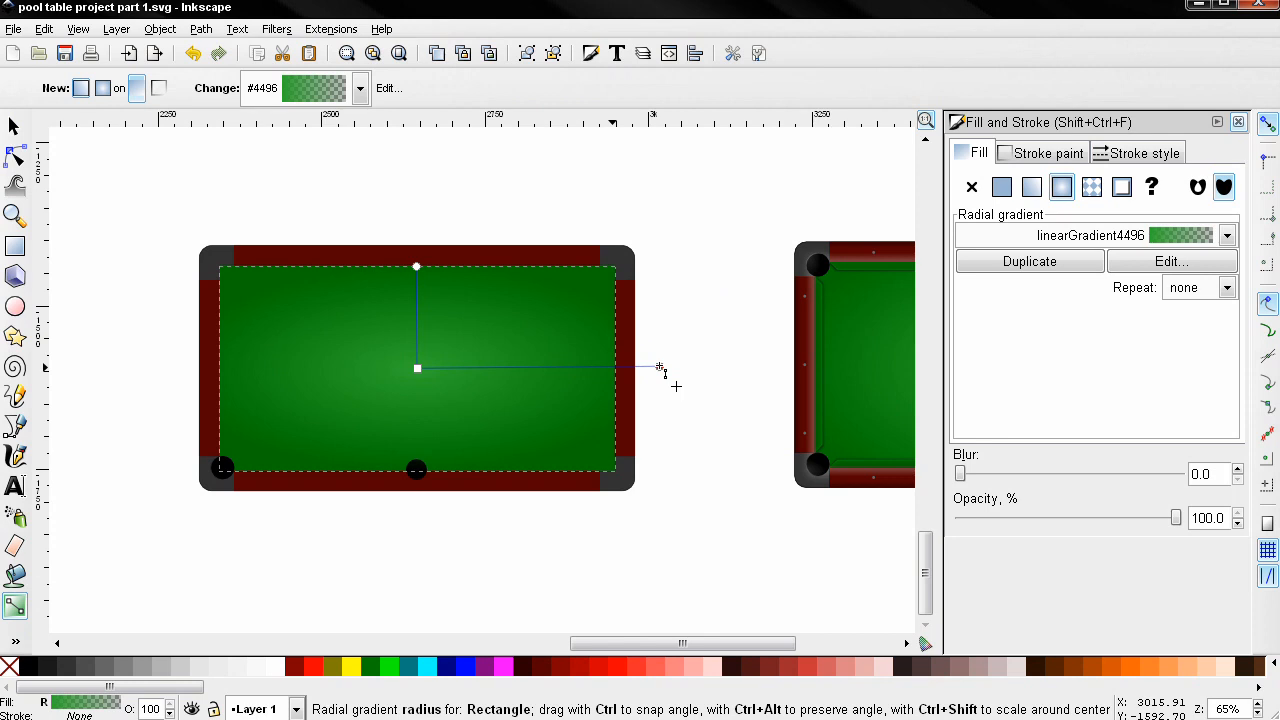
pyautogui.click(416, 267)
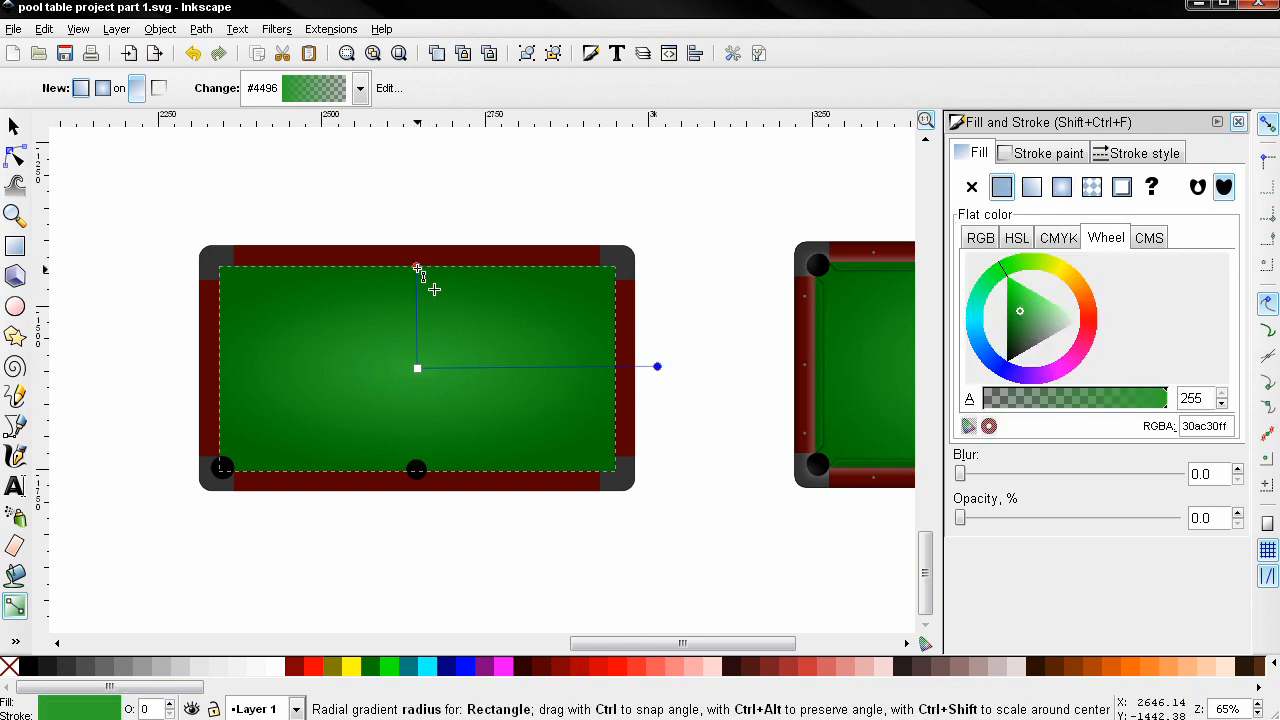
pyautogui.moveTo(434, 242); pyautogui.dragTo(433, 249)
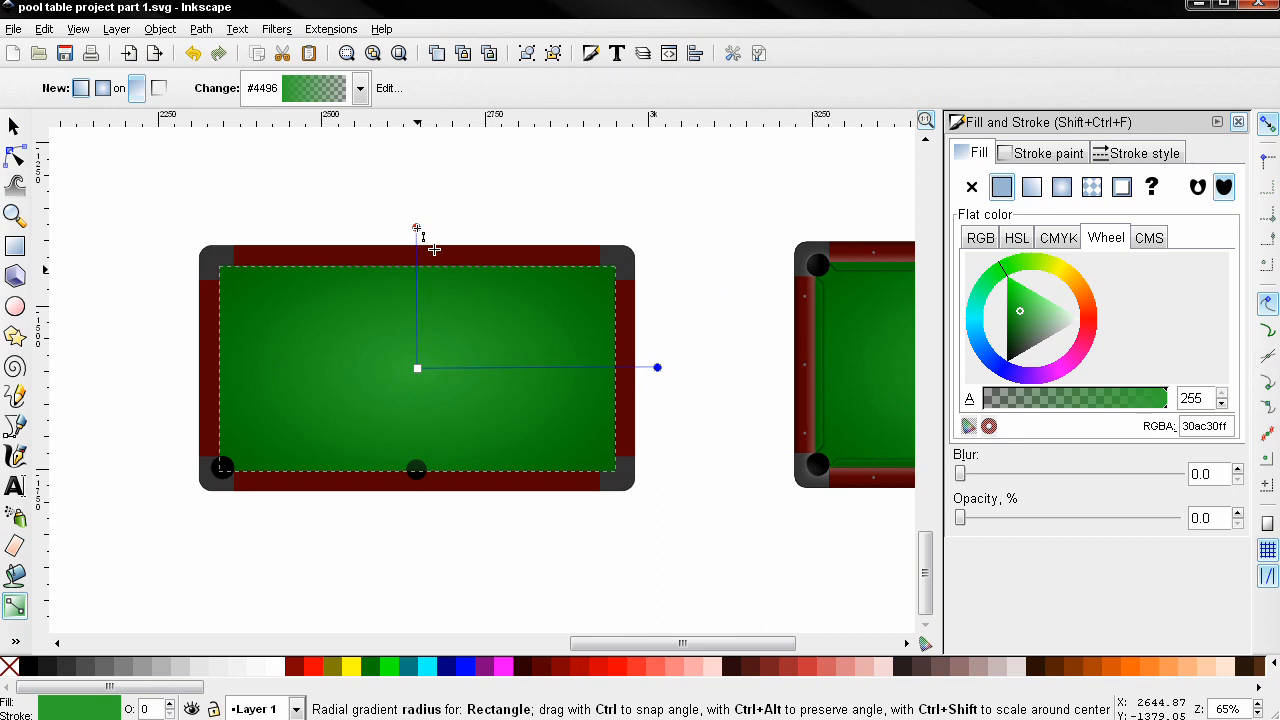
pyautogui.click(416, 228)
pyautogui.click(652, 366)
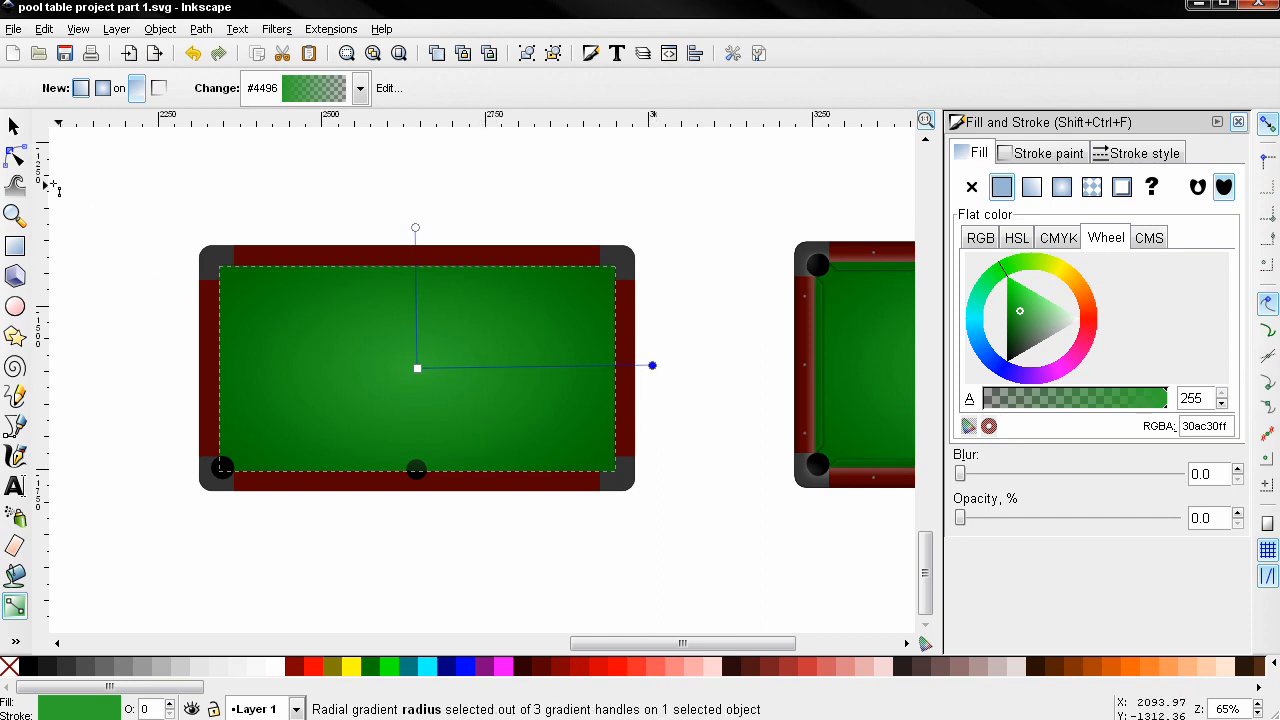
# Step: Restack the gradient rectangle so it lies above the flat green rectangle but beneath the pocket circles
pyautogui.click(14, 126)
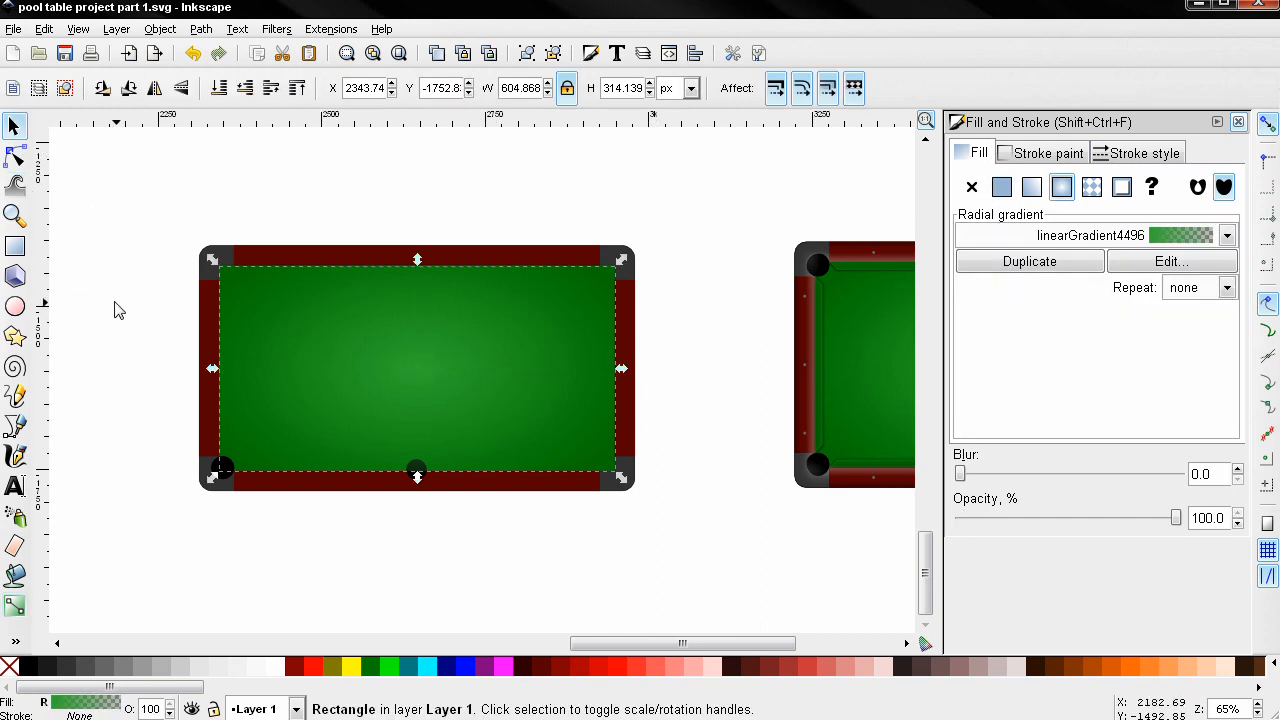
pyautogui.click(417, 388)
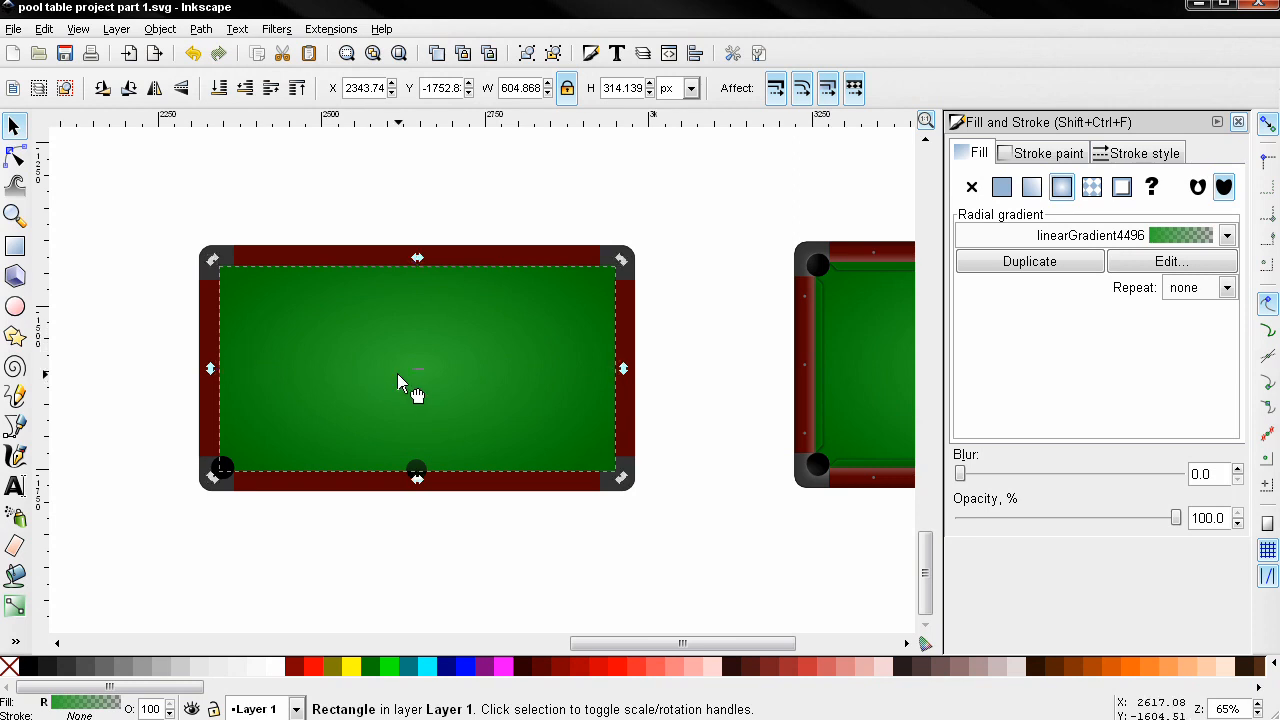
pyautogui.click(245, 92)
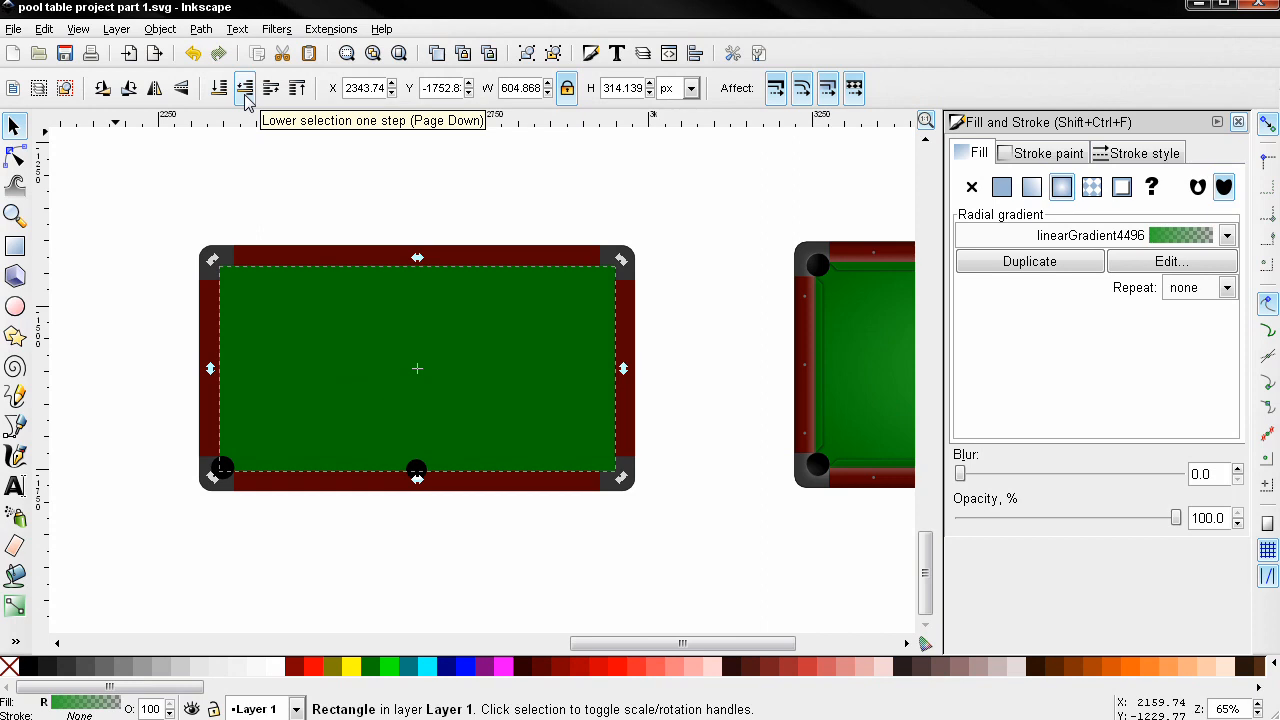
pyautogui.click(270, 88)
pyautogui.click(171, 216)
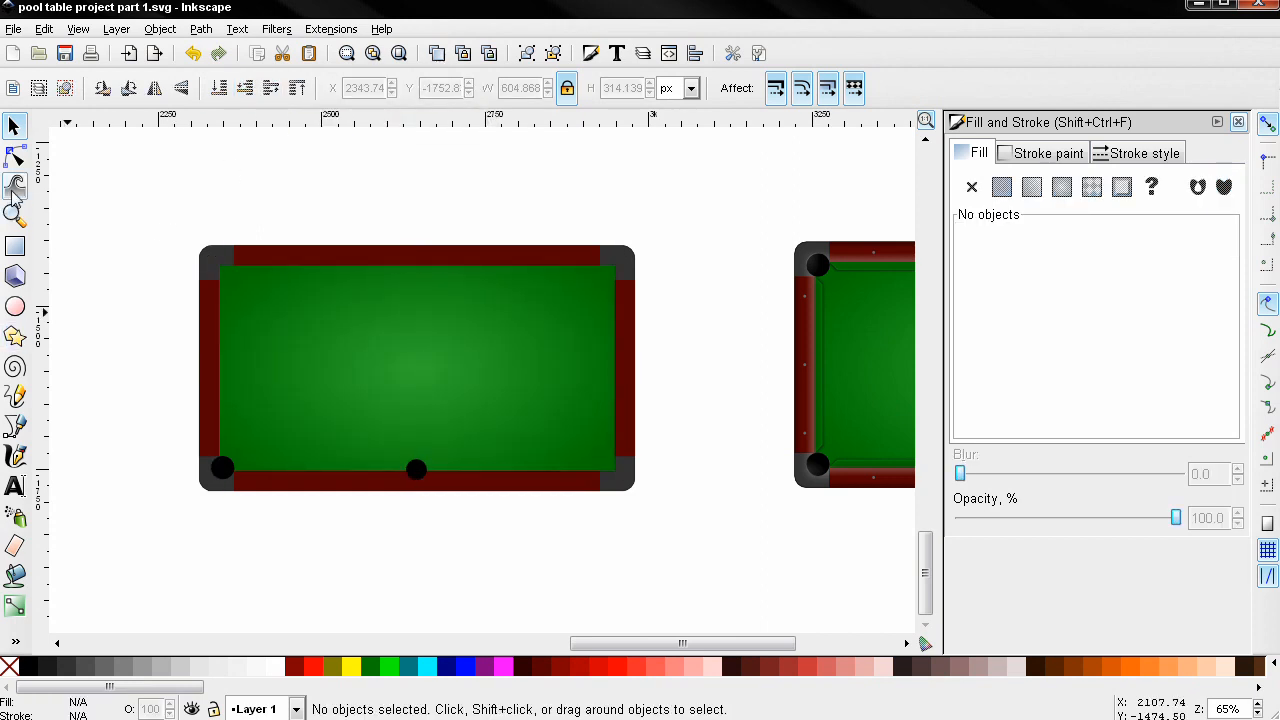
# Step: Draw a thin vertical rectangle about 347 px tall left of the table, unlock its proportions, and set its width to 0.7 px
pyautogui.click(15, 246)
pyautogui.moveTo(135, 264); pyautogui.dragTo(136, 491)
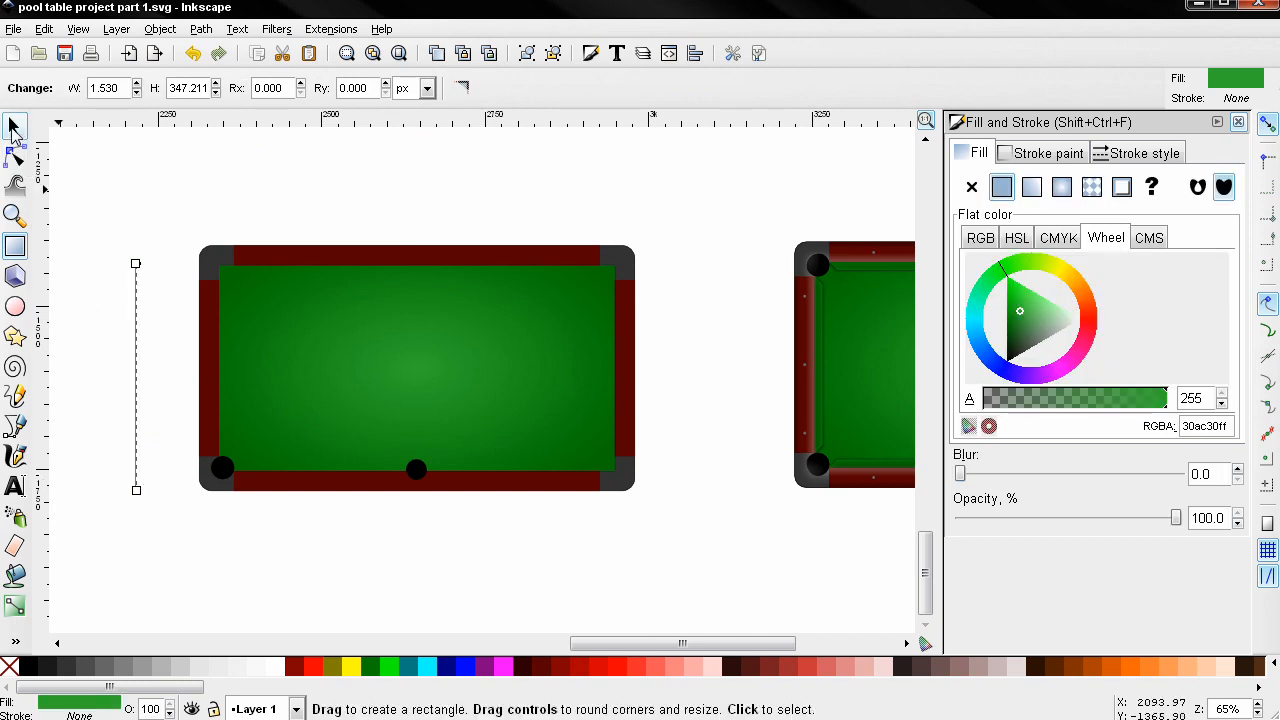
pyautogui.click(14, 125)
pyautogui.click(566, 88)
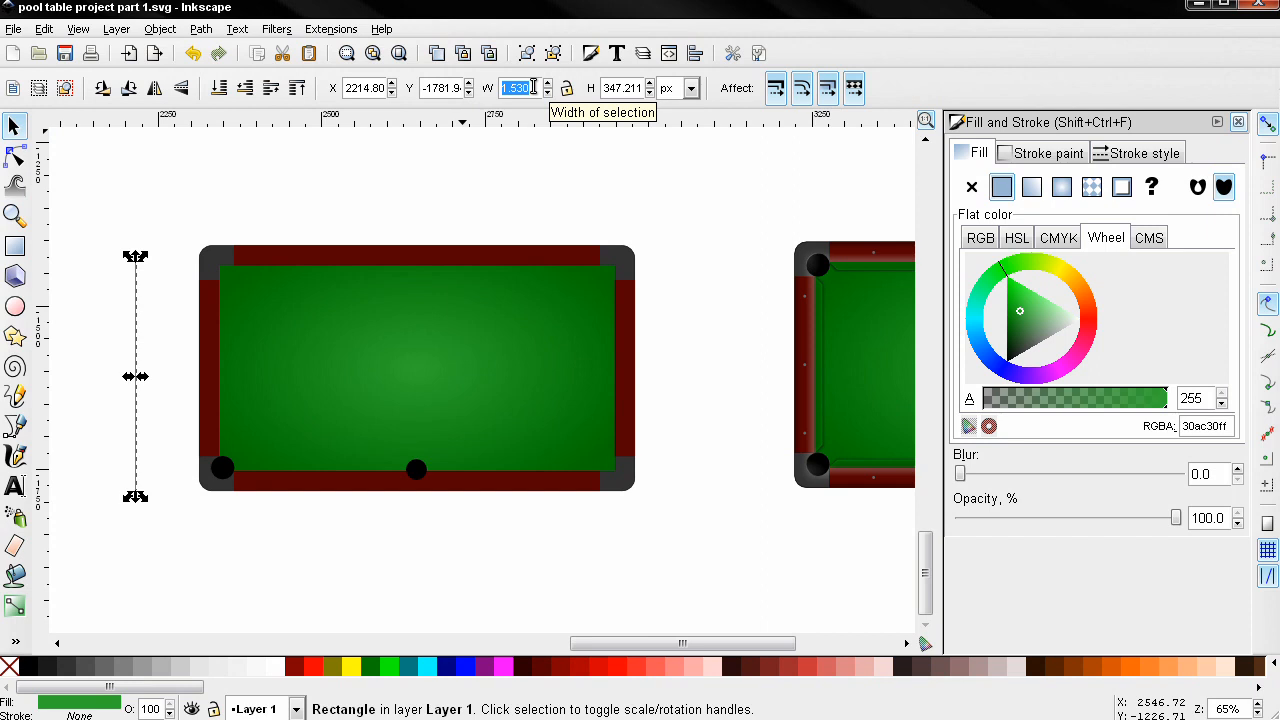
pyautogui.write('0.7')
pyautogui.press('Return')
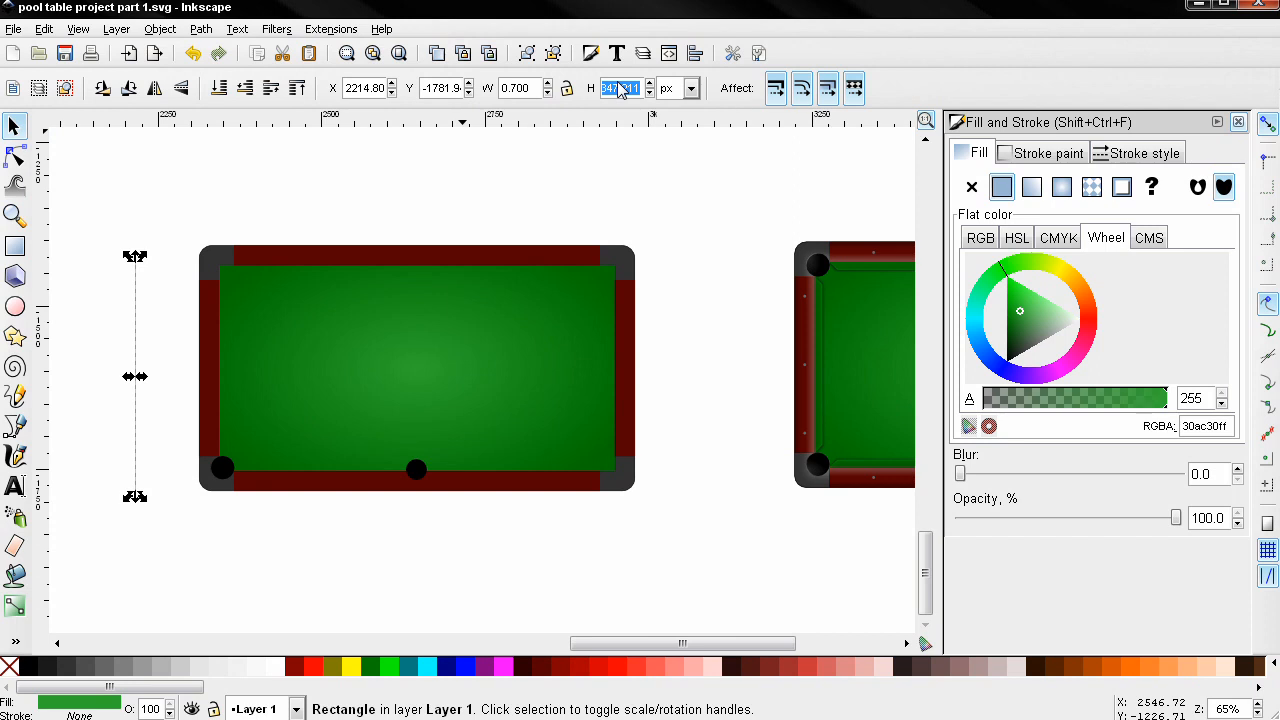
# Step: Set the thin rectangle's height to 316 px and give it a white ffffffff fill at 30% opacity
pyautogui.write('316')
pyautogui.press('Return')
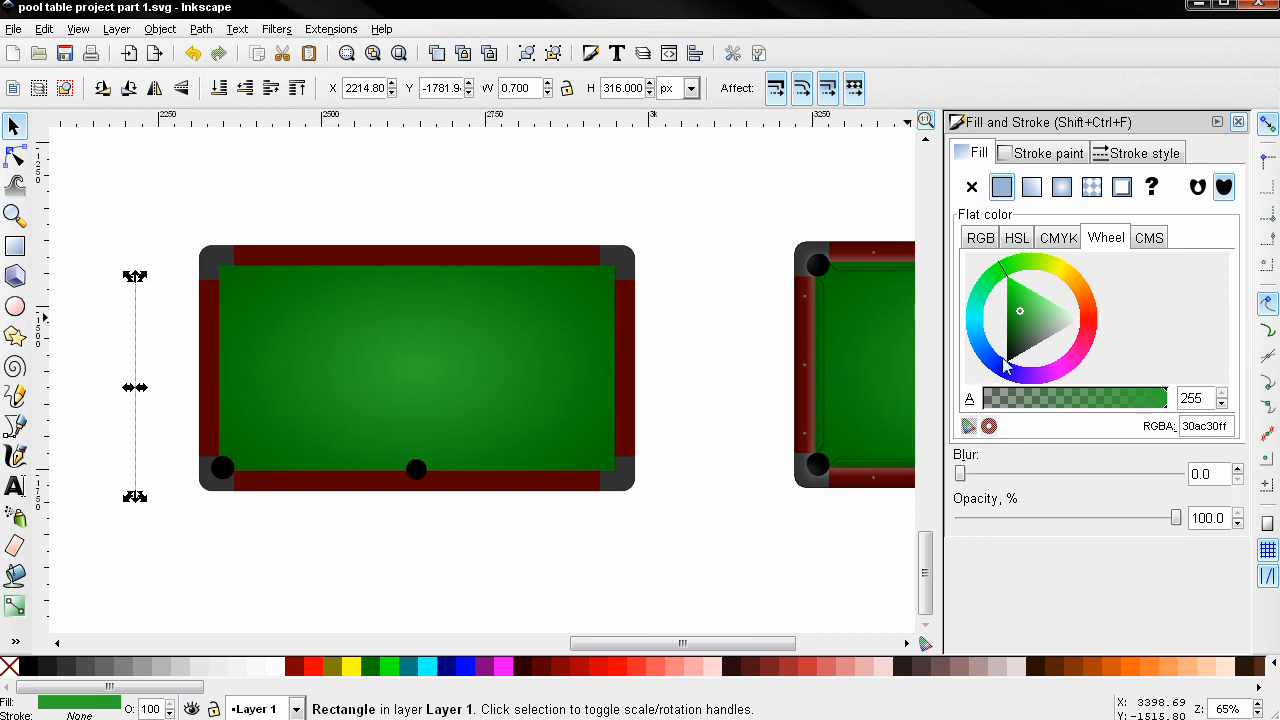
pyautogui.moveTo(1031, 316); pyautogui.dragTo(1090, 333)
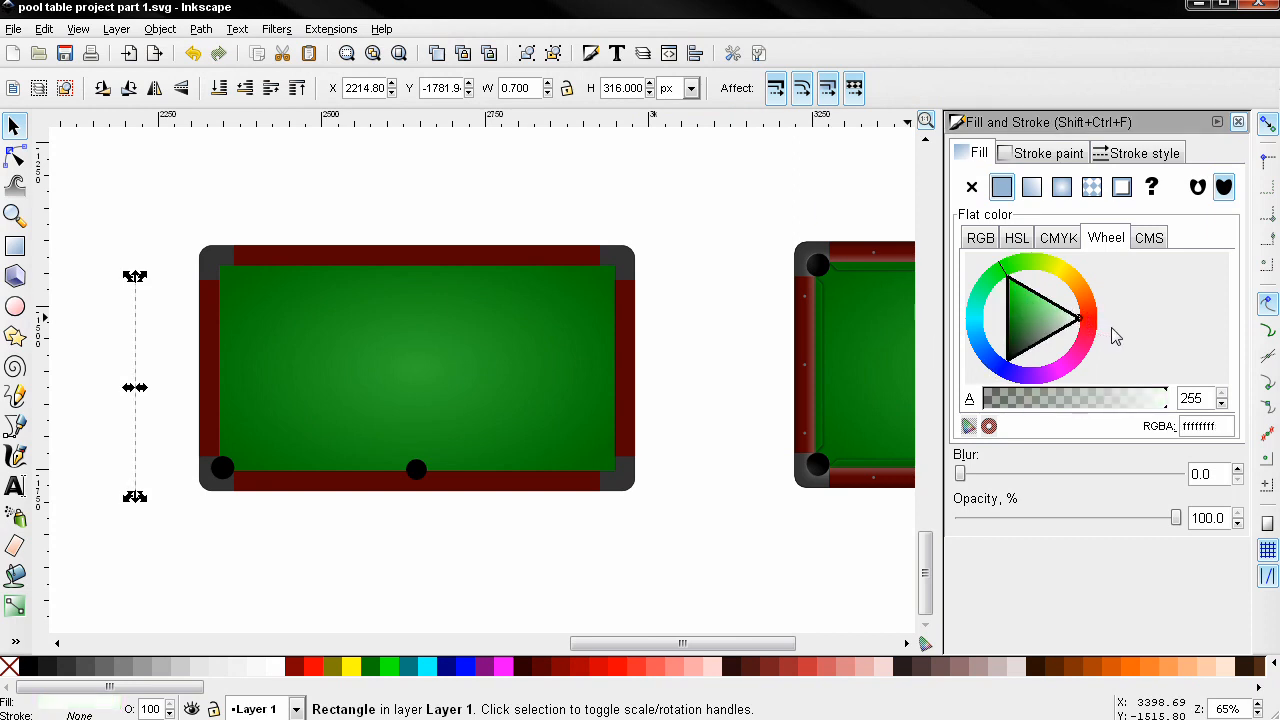
pyautogui.doubleClick(1202, 518)
pyautogui.write('3')
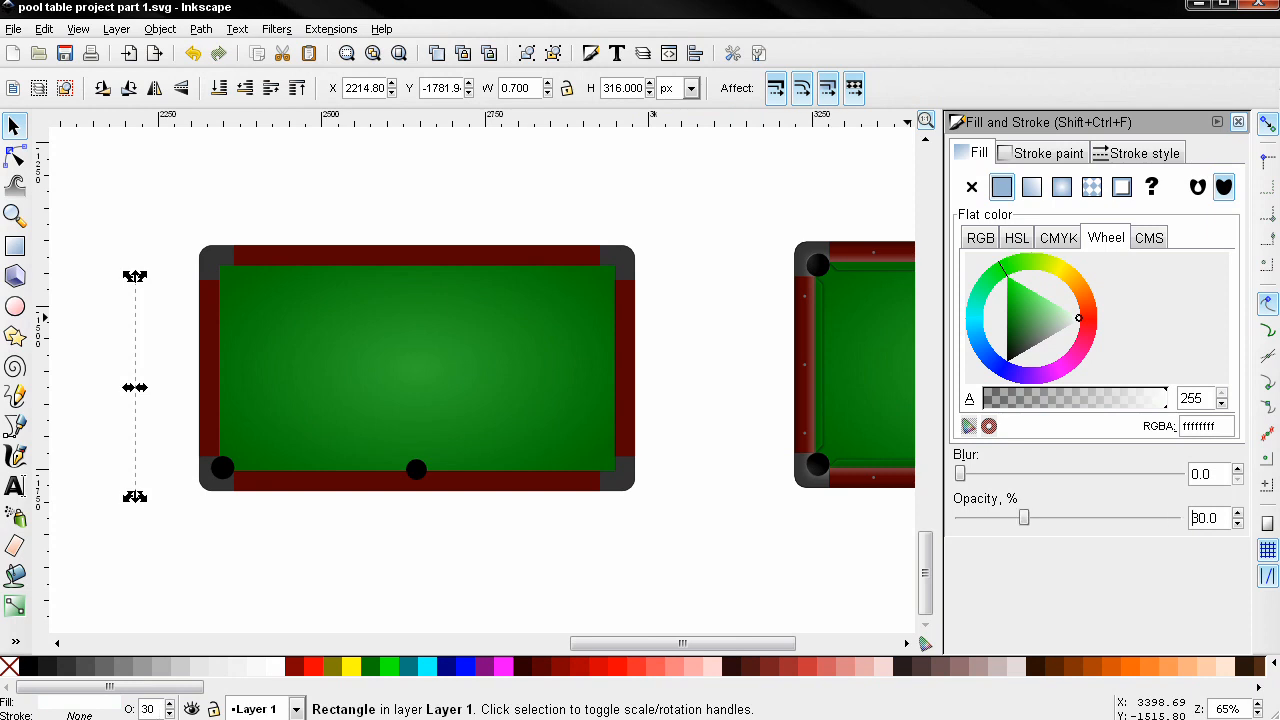
# Step: Move the thin white line onto the green playing surface, about a quarter of its length from the left rail
pyautogui.keyDown('ctrl'); pyautogui.scroll(4, 120, 398); pyautogui.keyUp('ctrl')
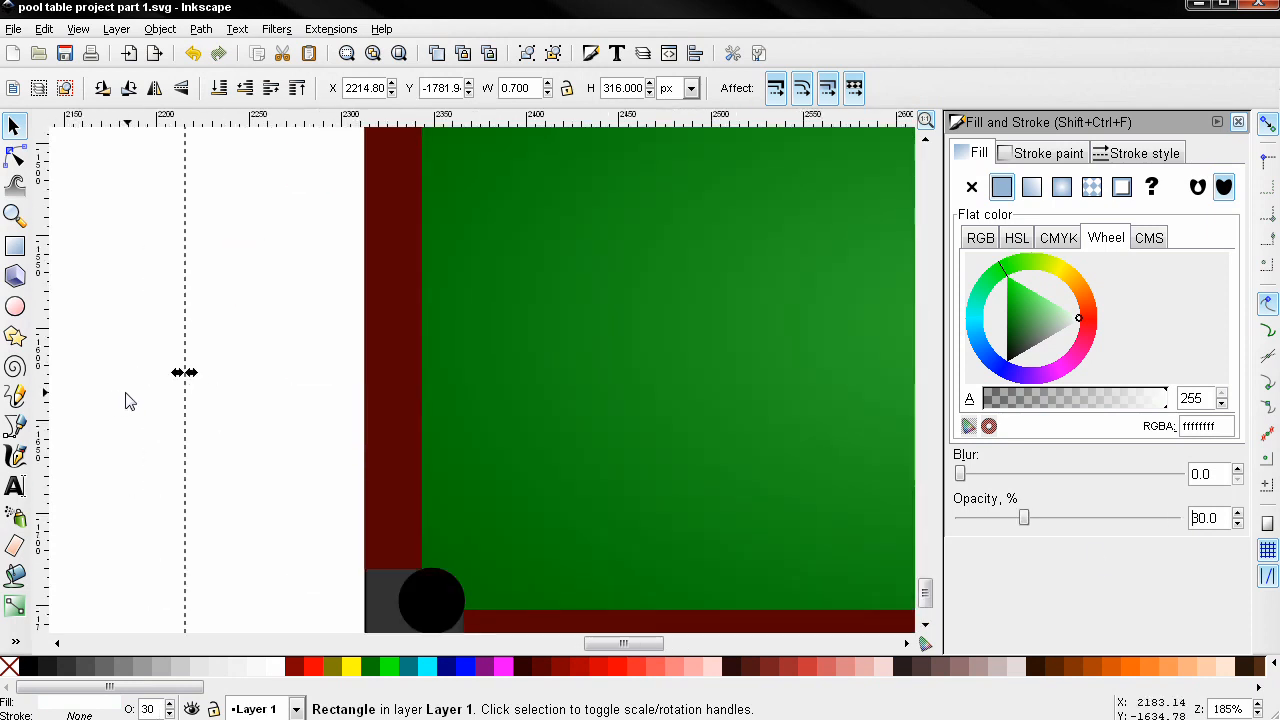
pyautogui.moveTo(207, 292); pyautogui.dragTo(857, 298)
pyautogui.keyDown('ctrl'); pyautogui.scroll(-2, 738, 373); pyautogui.keyUp('ctrl')
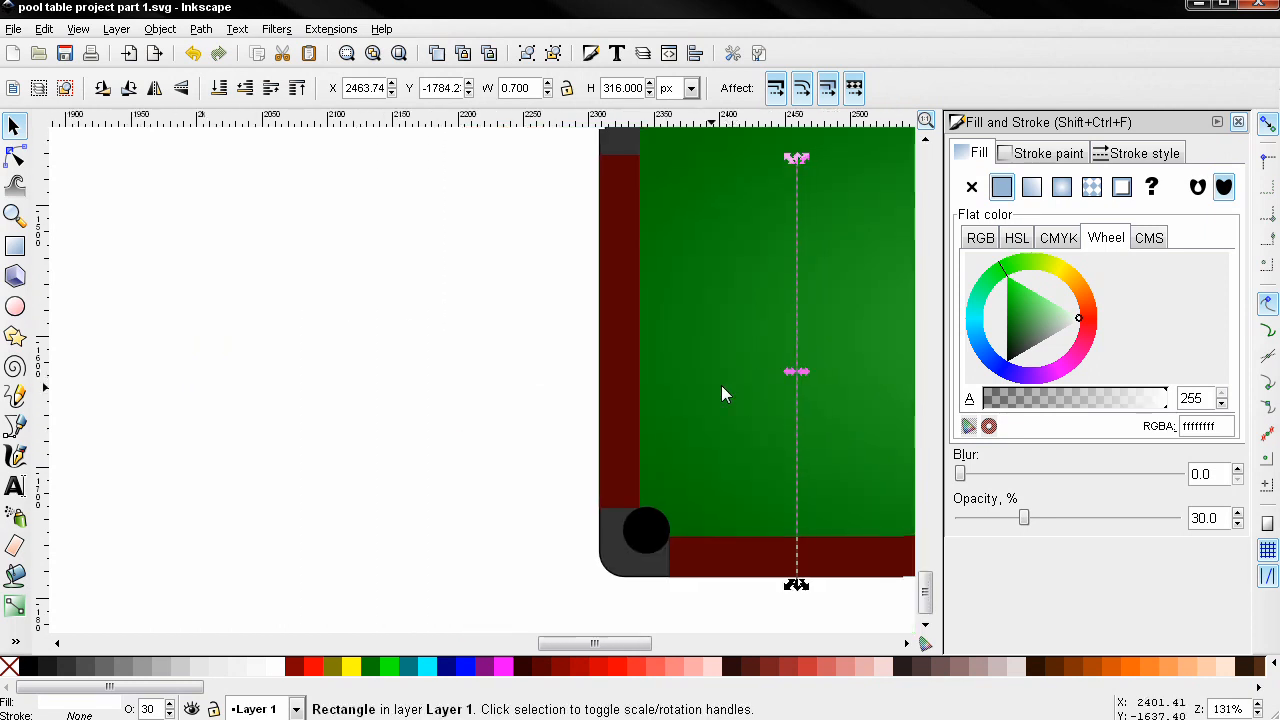
pyautogui.moveTo(723, 385); pyautogui.dragTo(475, 421)
pyautogui.moveTo(553, 370); pyautogui.dragTo(597, 330)
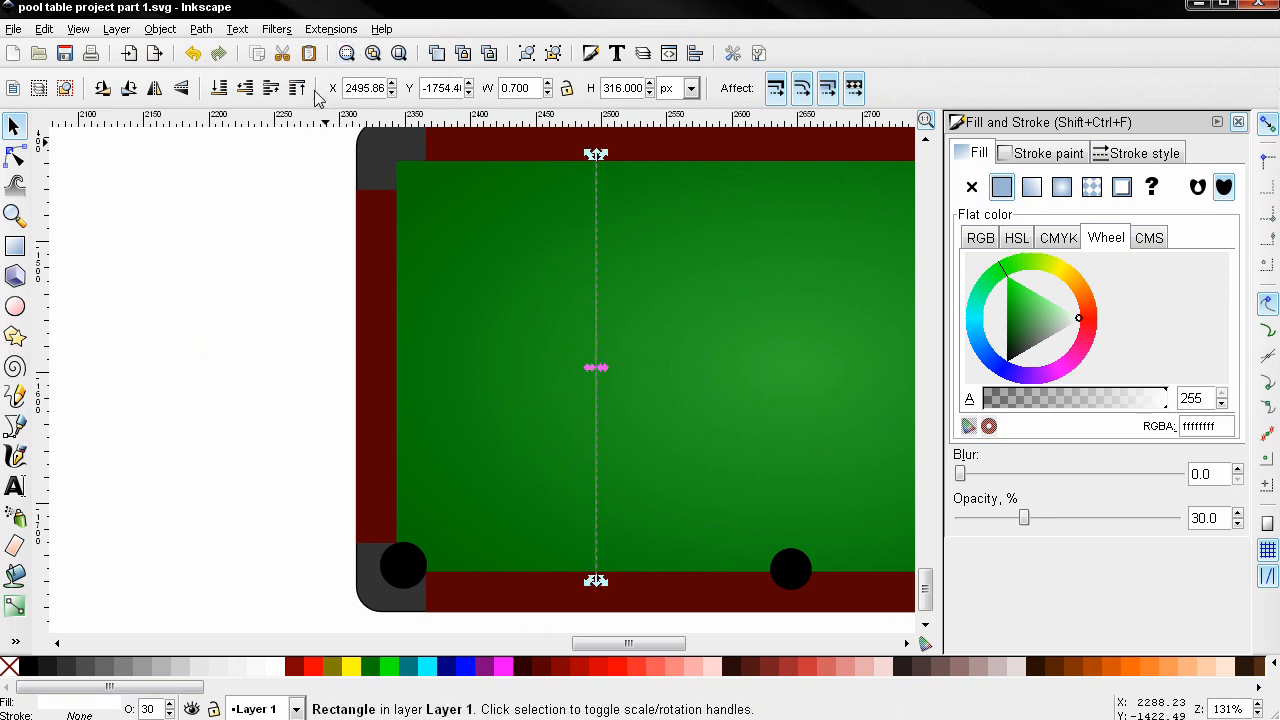
# Step: Try to restack the thin white line so it sits just above the playing surface
pyautogui.click(219, 88)
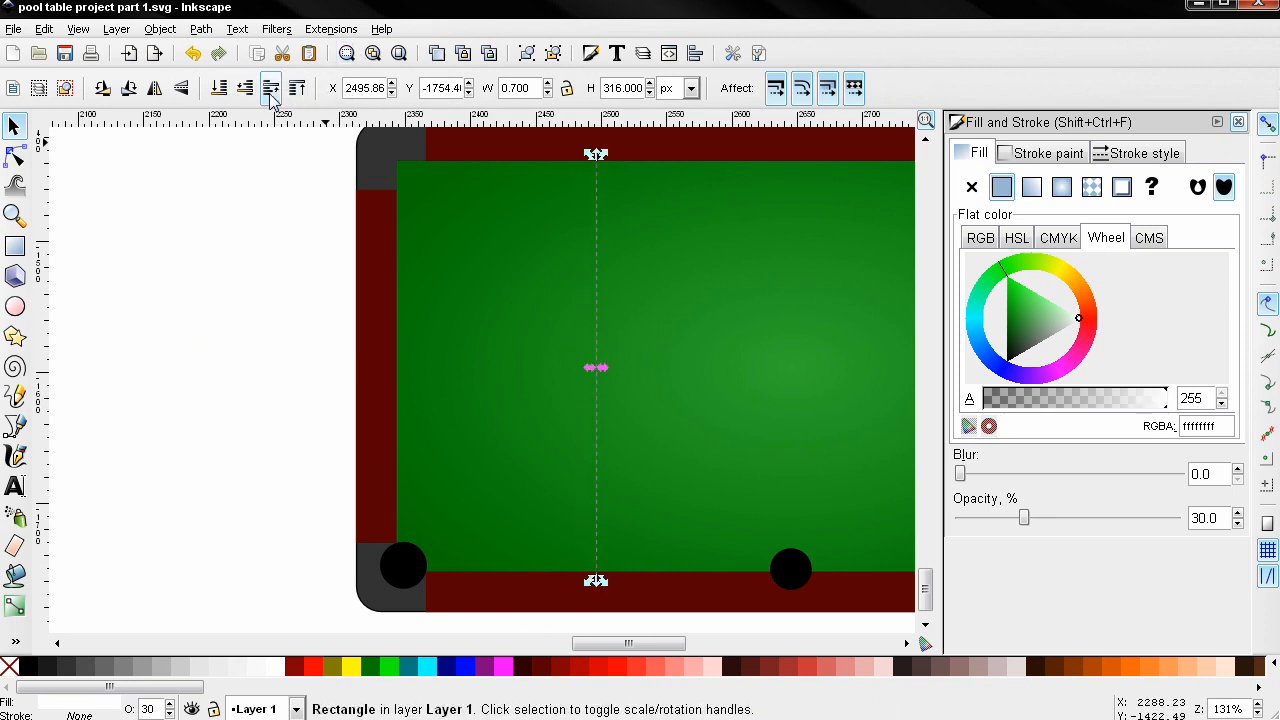
pyautogui.click(283, 243)
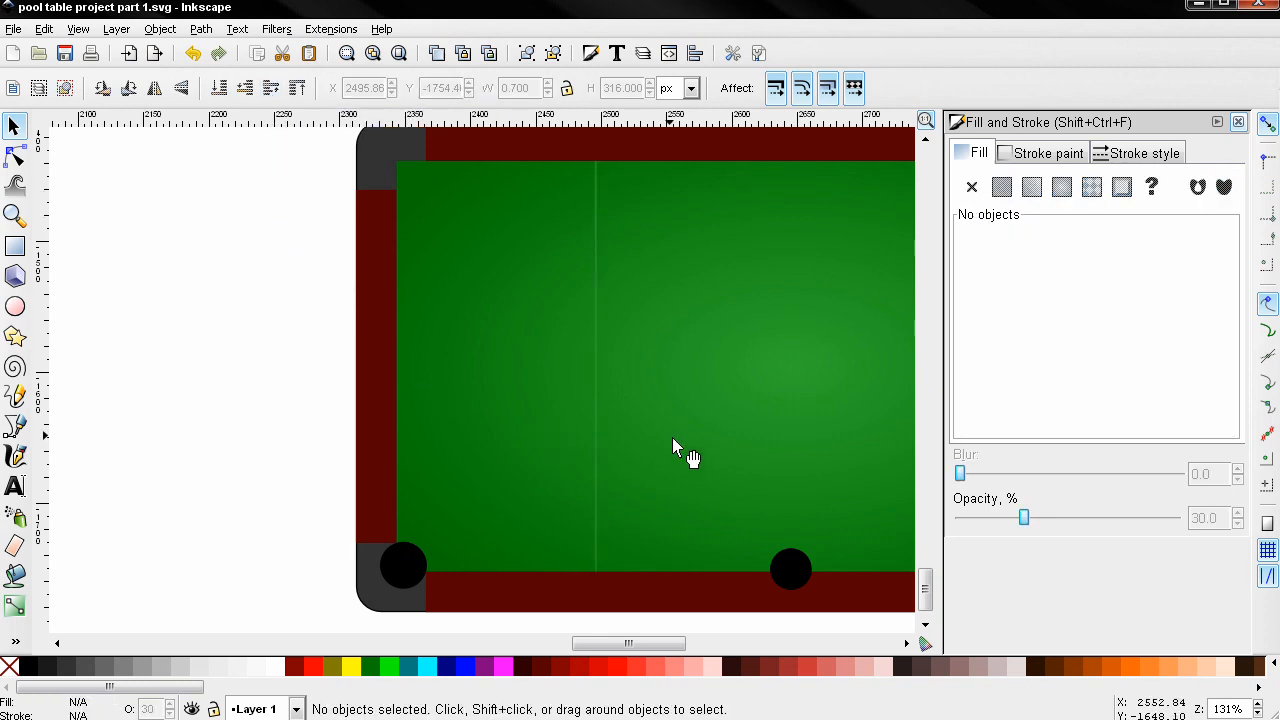
pyautogui.click(596, 220)
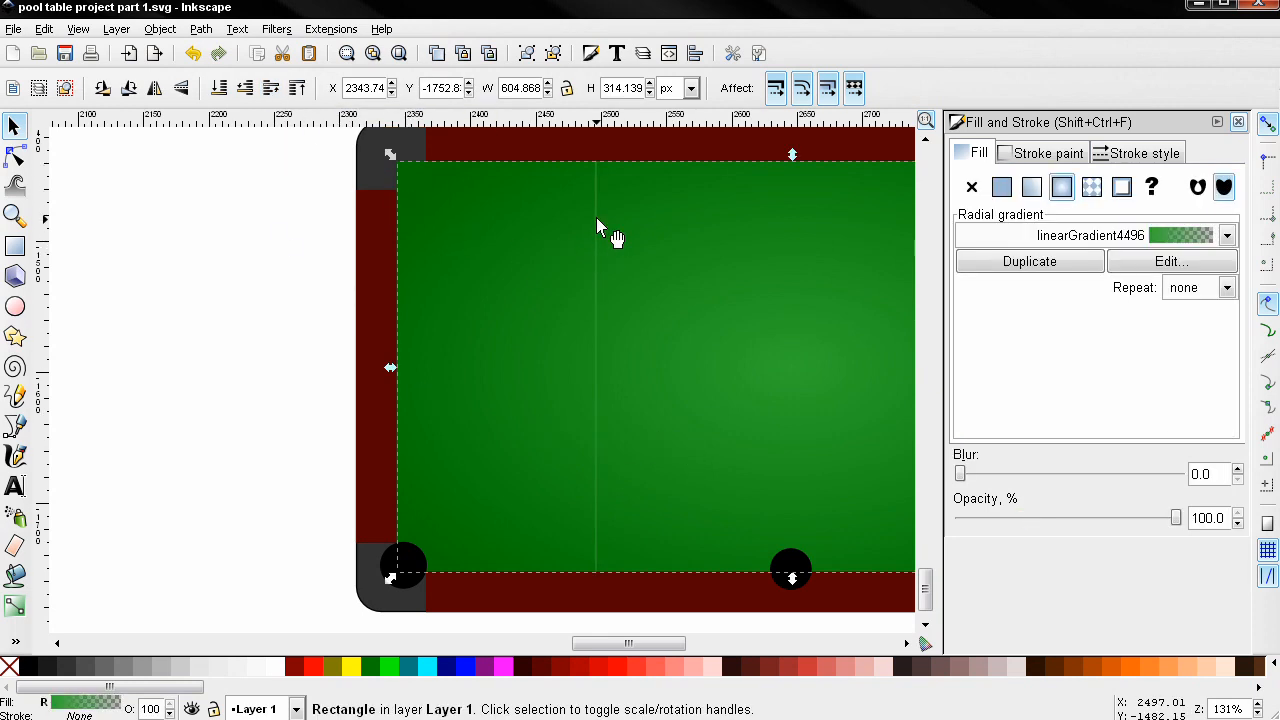
pyautogui.click(593, 193)
pyautogui.click(117, 323)
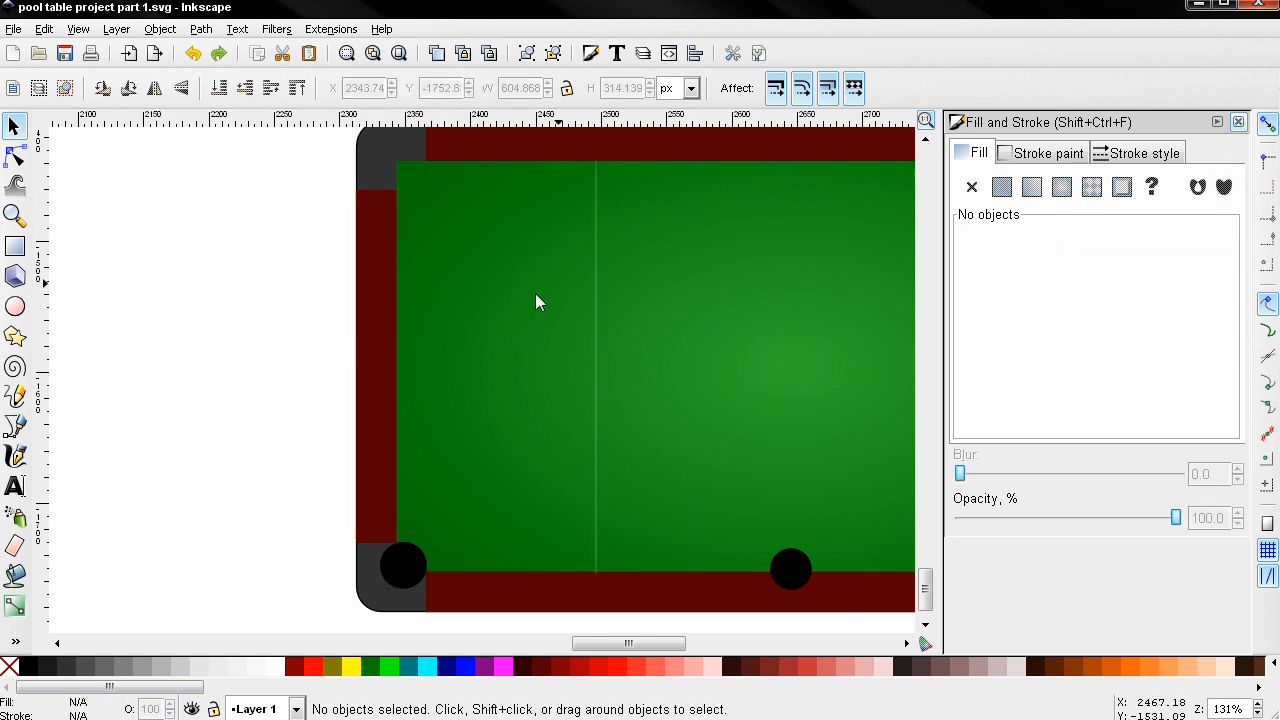
# Step: Restack the white line from the bottom up to above the green surface, and shift it slightly right to about X 2499.68
pyautogui.click(597, 214)
pyautogui.click(219, 88)
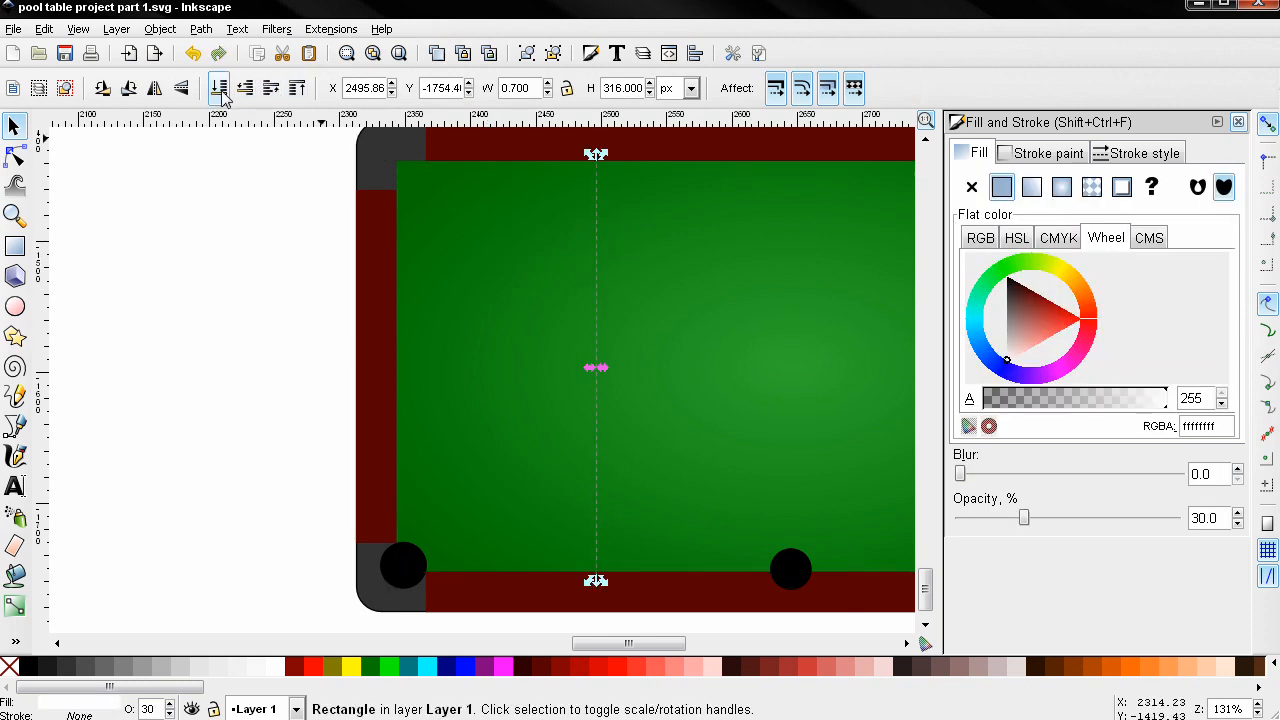
pyautogui.click(270, 88)
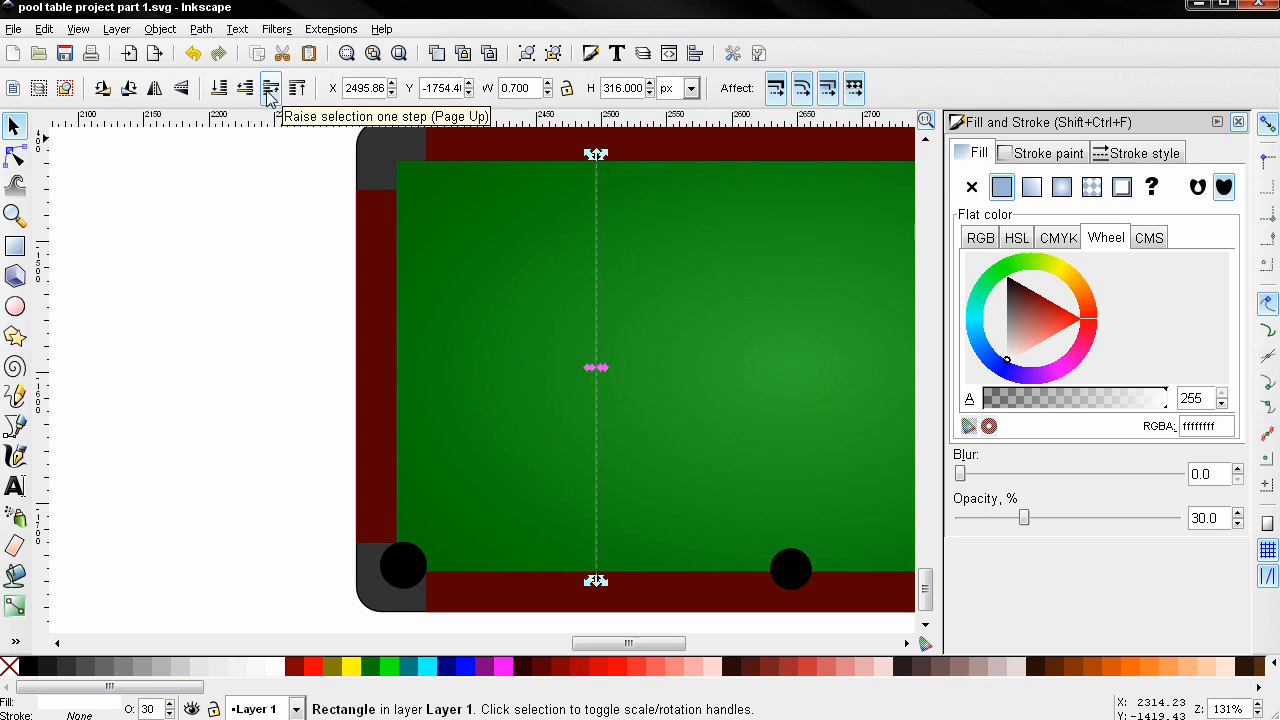
pyautogui.click(251, 251)
pyautogui.moveTo(597, 238)
pyautogui.mouseDown()
pyautogui.moveTo(559, 237)
pyautogui.moveTo(598, 240)
pyautogui.mouseUp()
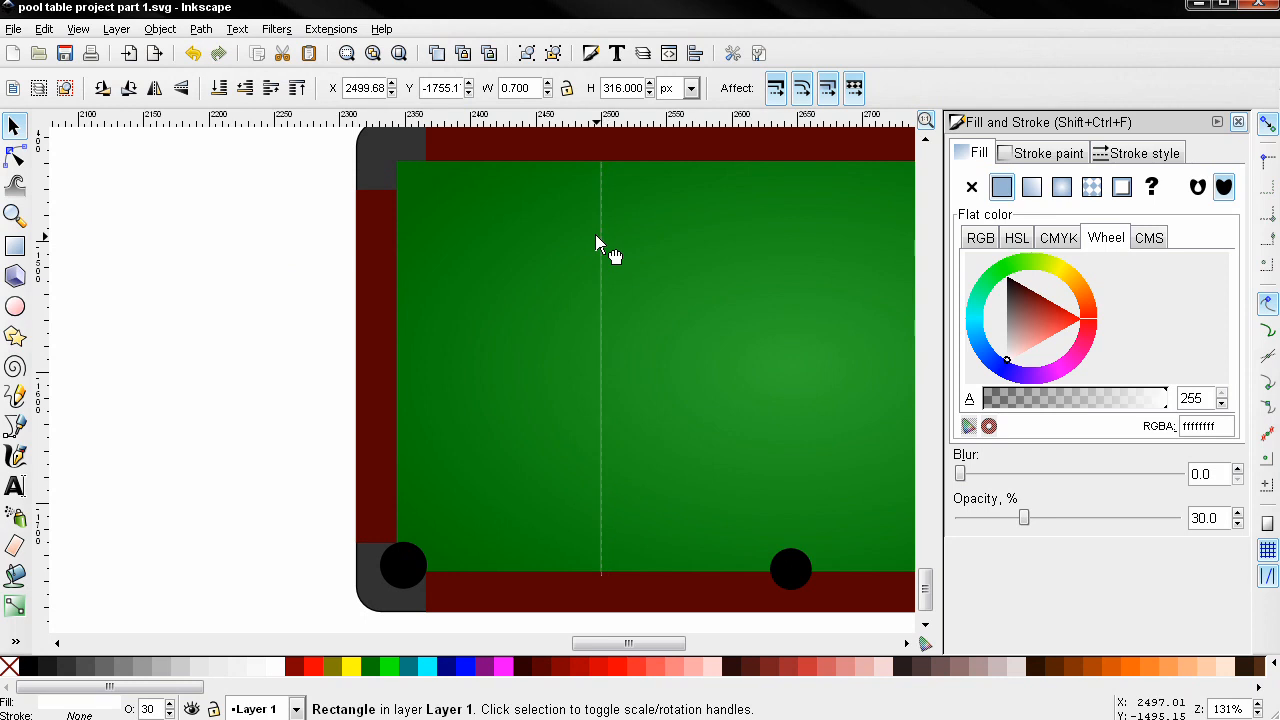
pyautogui.click(254, 421)
# Step: Close the Fill and Stroke dialog and compare the drawn table with the finished reference table beside it
pyautogui.moveTo(391, 458); pyautogui.dragTo(296, 470)
pyautogui.scroll(-1, 296, 470)
pyautogui.moveTo(489, 451); pyautogui.dragTo(407, 427)
pyautogui.scroll(-1, 407, 437)
pyautogui.moveTo(677, 446); pyautogui.dragTo(558, 443)
pyautogui.click(1238, 122)
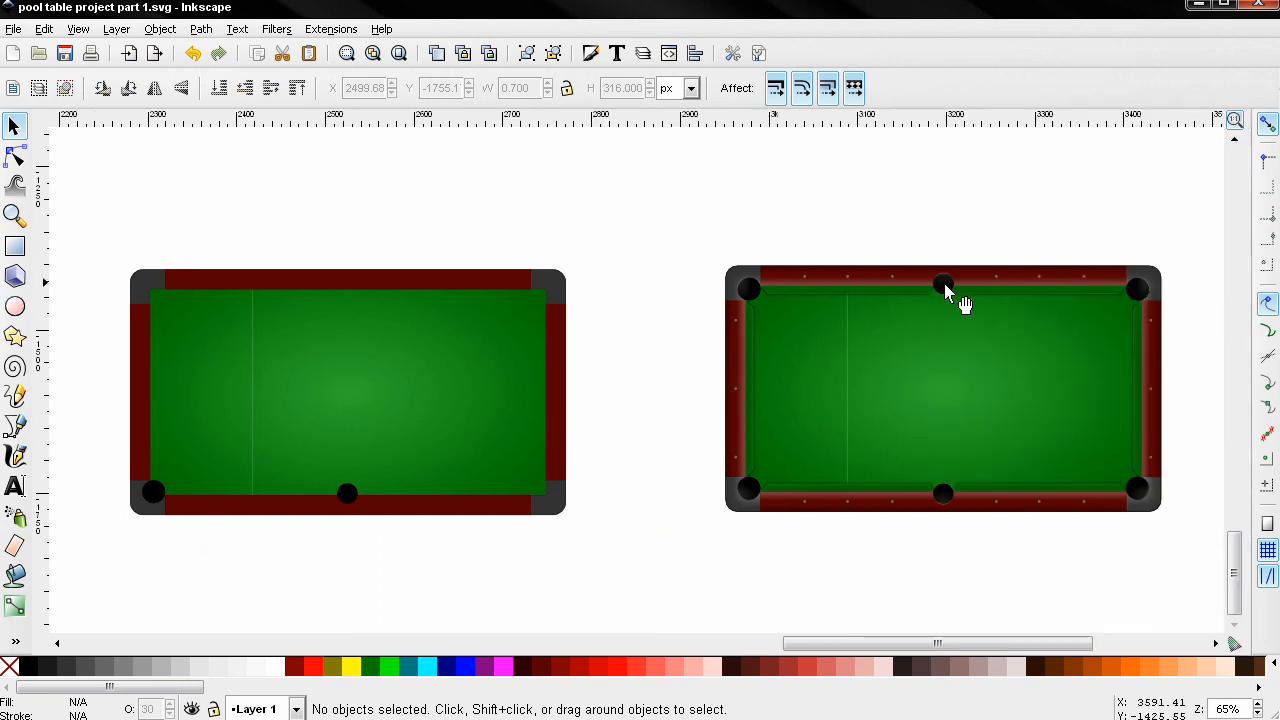
pyautogui.moveTo(800, 358); pyautogui.dragTo(773, 353)
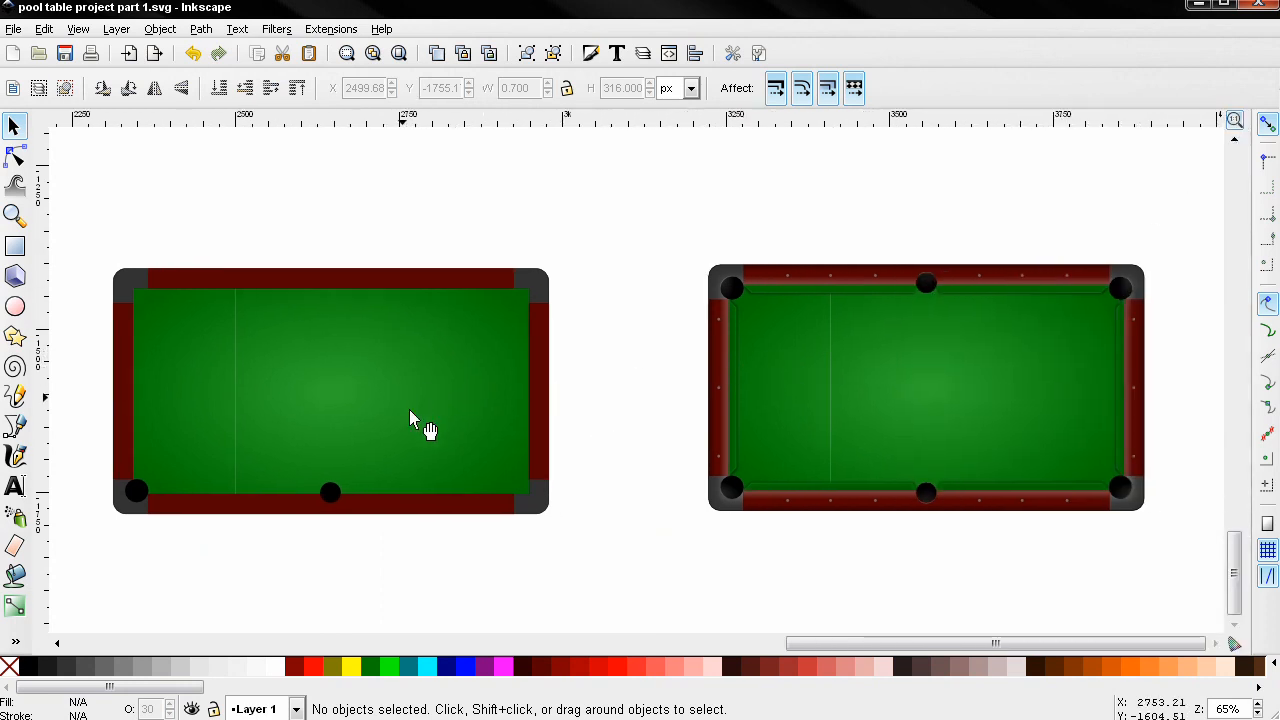